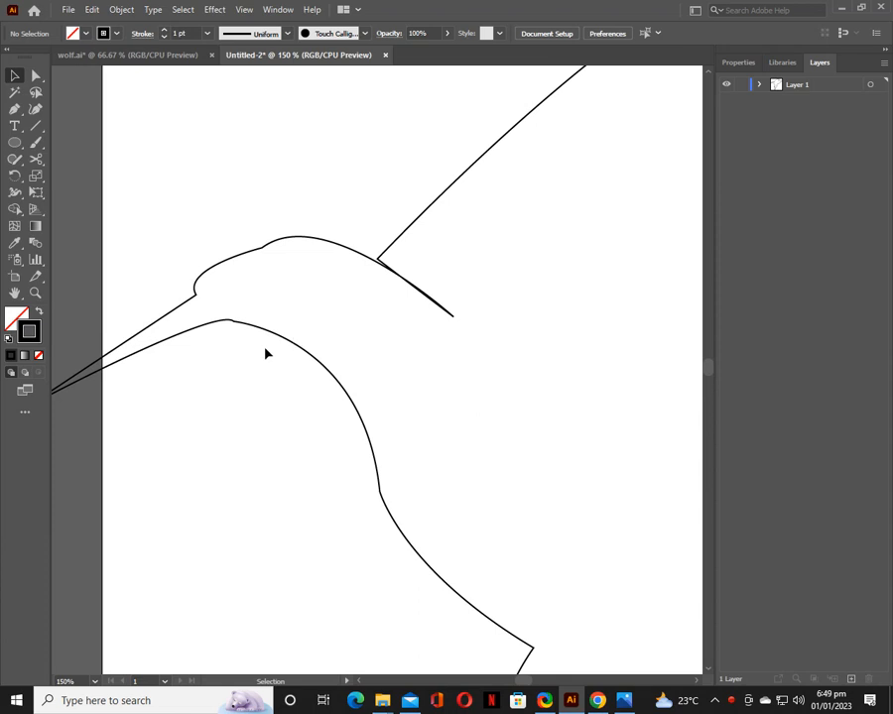
key(m)
scroll(265, 348, down, 1)
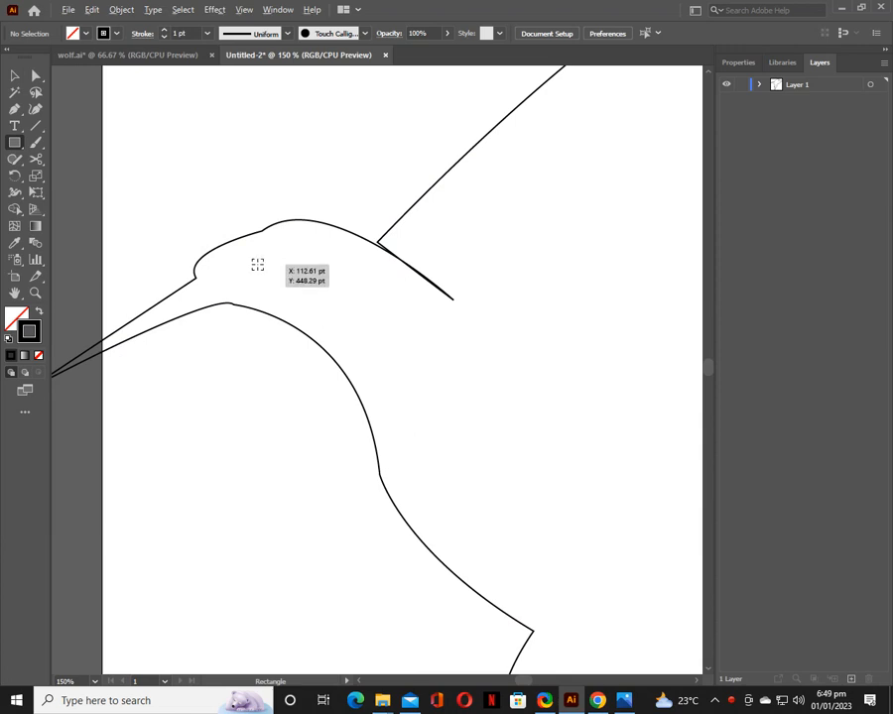
drag(256, 263, 262, 268)
key(ctrl+z)
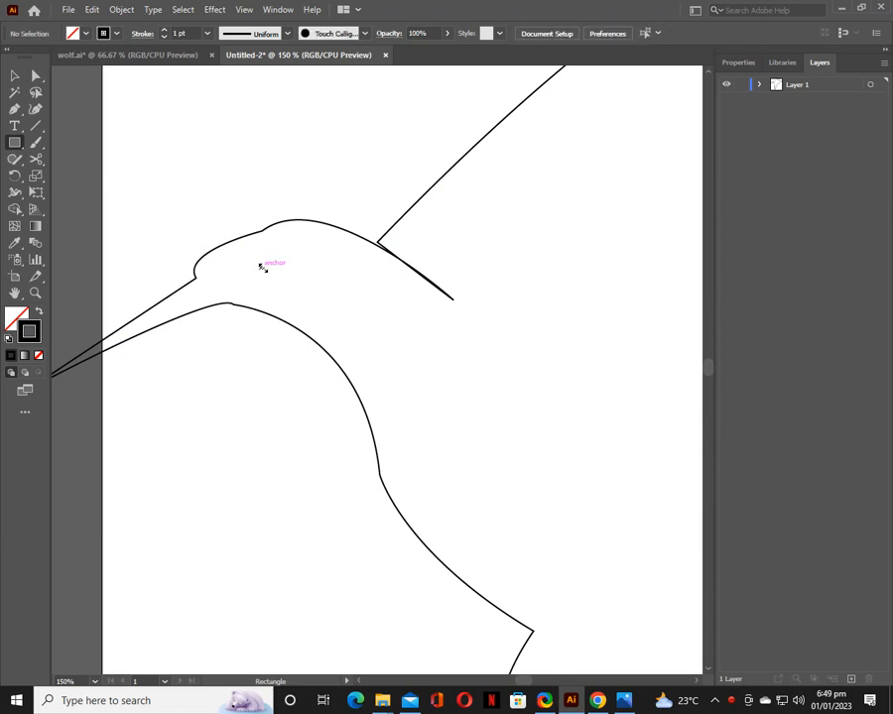
Draw a small circle inside the bird's head as its eye and switch to the Pen tool
key(l)
drag(260, 266, 273, 277)
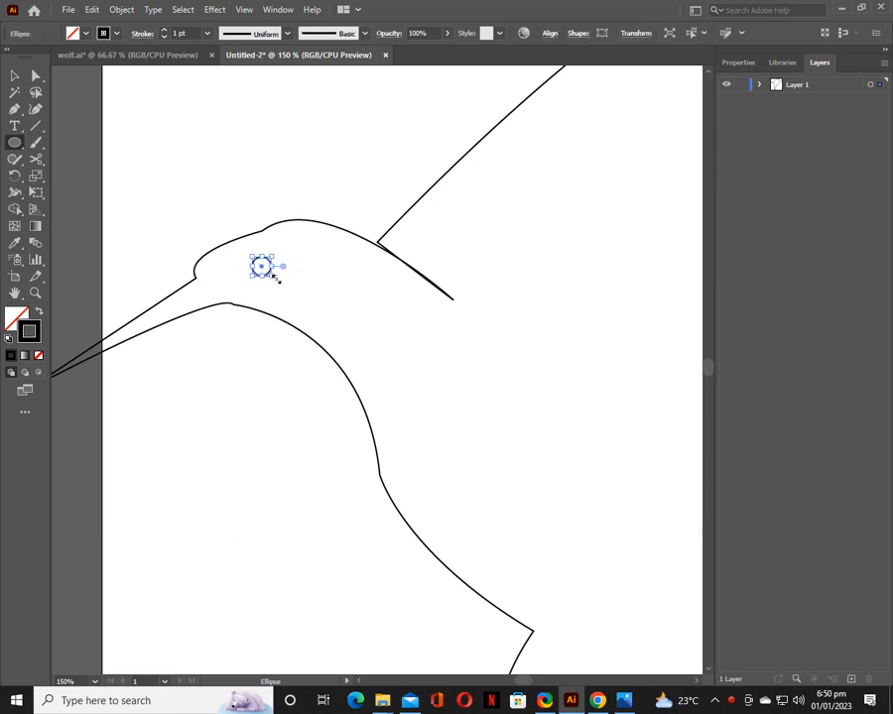
key(p)
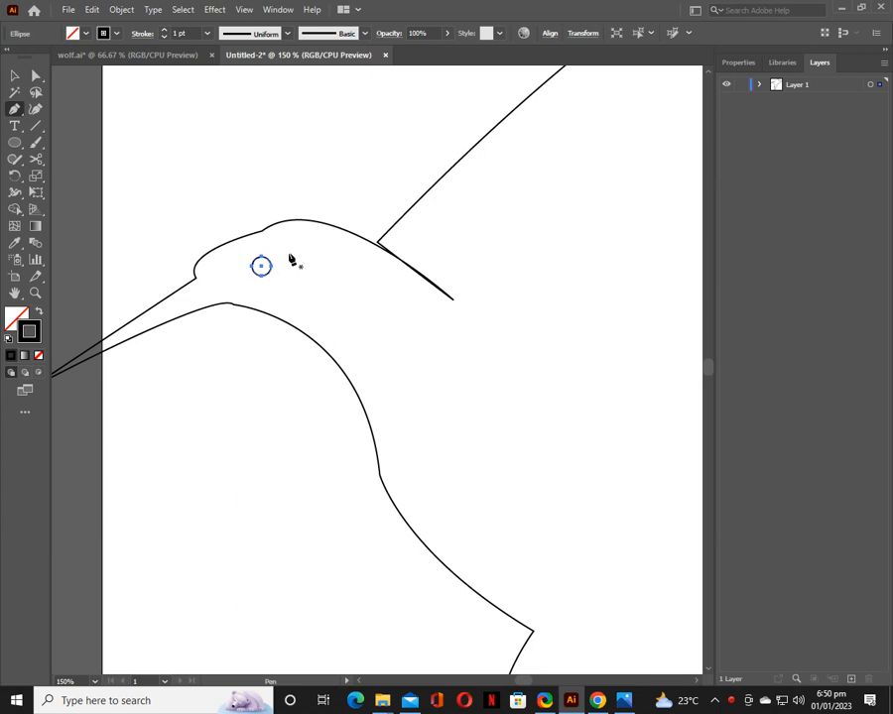
click(287, 253)
click(281, 254)
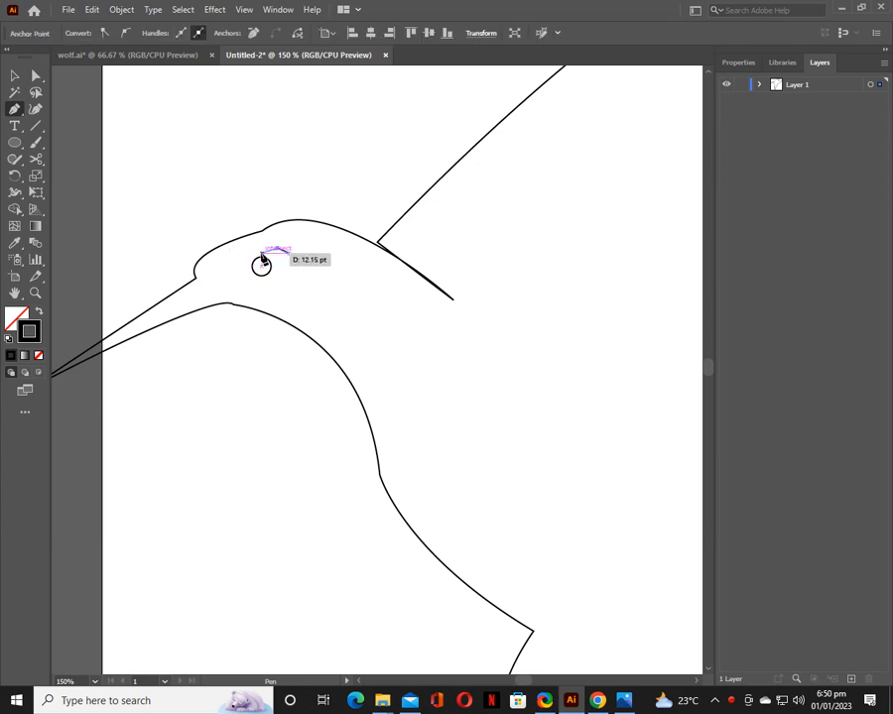
key(ctrl+z)
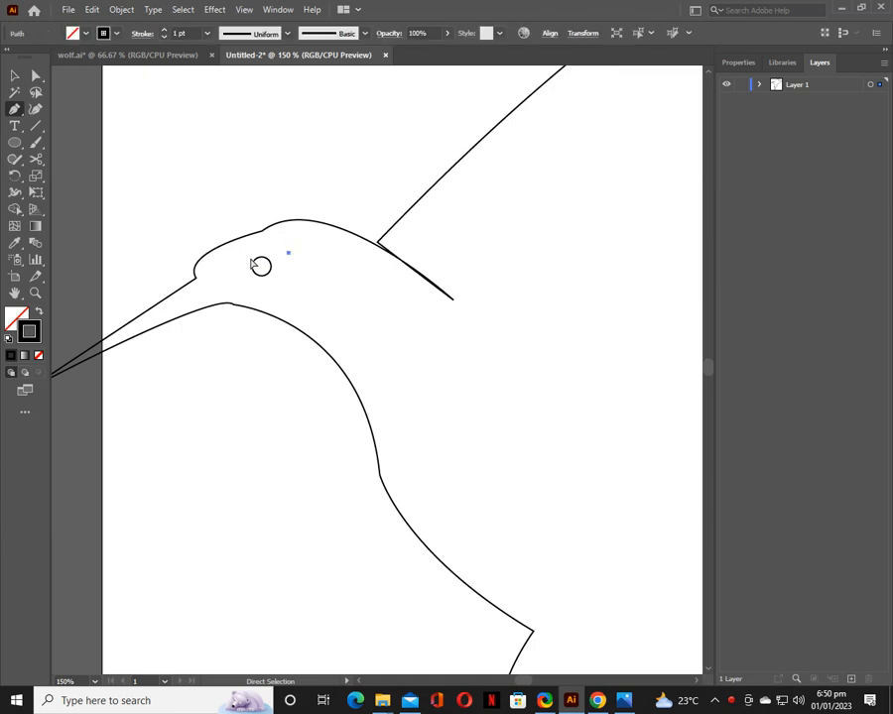
key(ctrl+z)
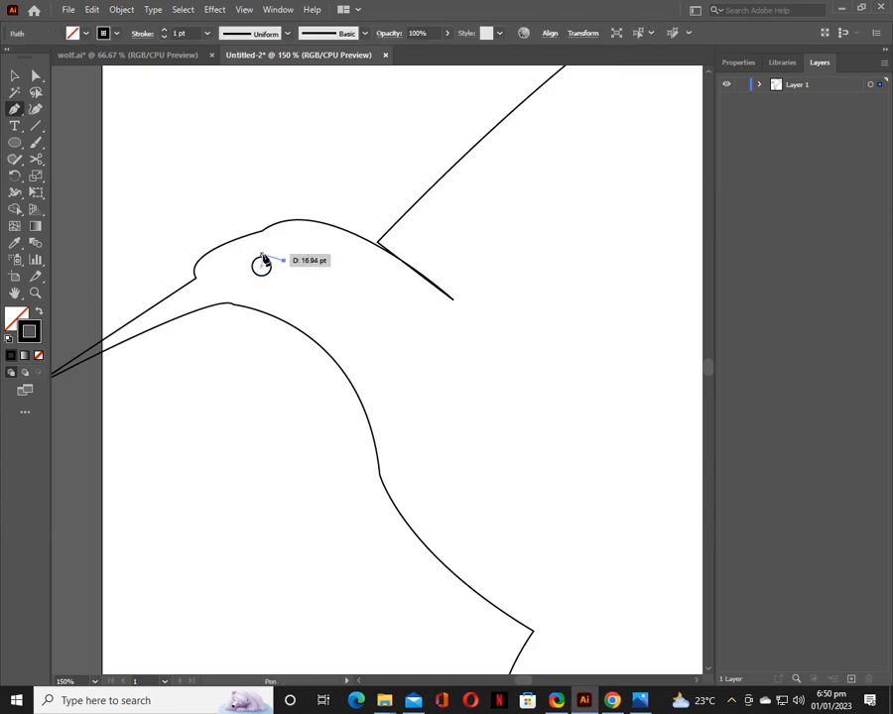
drag(259, 254, 234, 275)
key(ctrl+z)
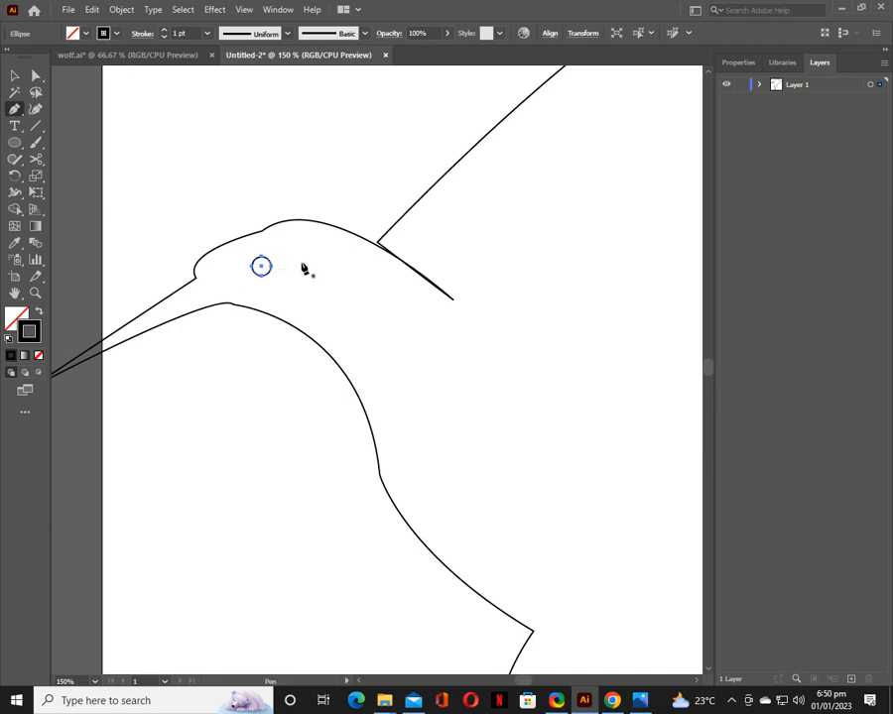
Trace the eye contour with the Pen tool from behind the circle, over its top to the front corner and back underneath
click(301, 262)
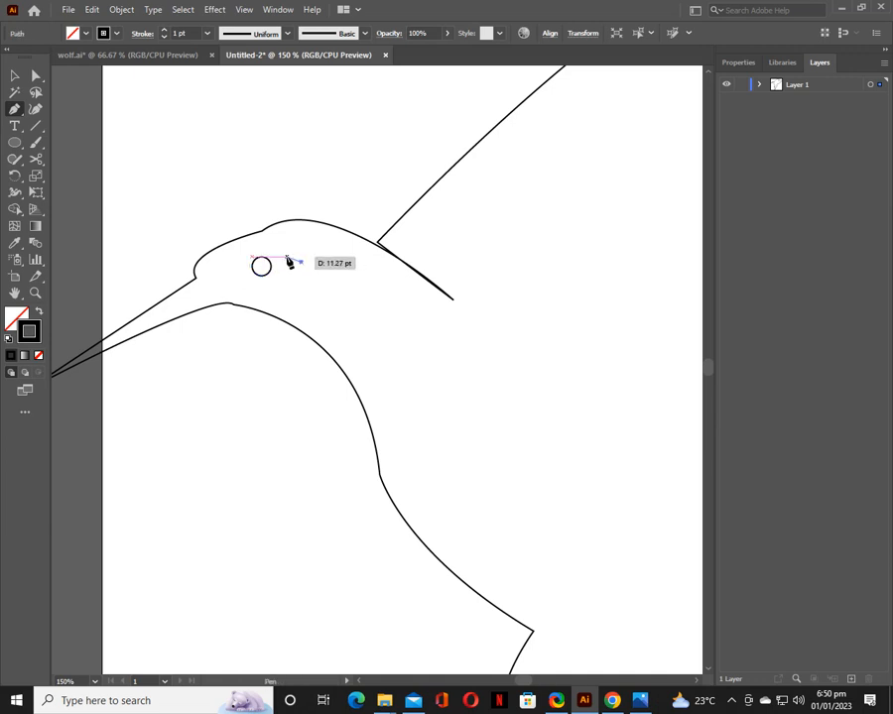
click(286, 252)
drag(285, 257, 241, 273)
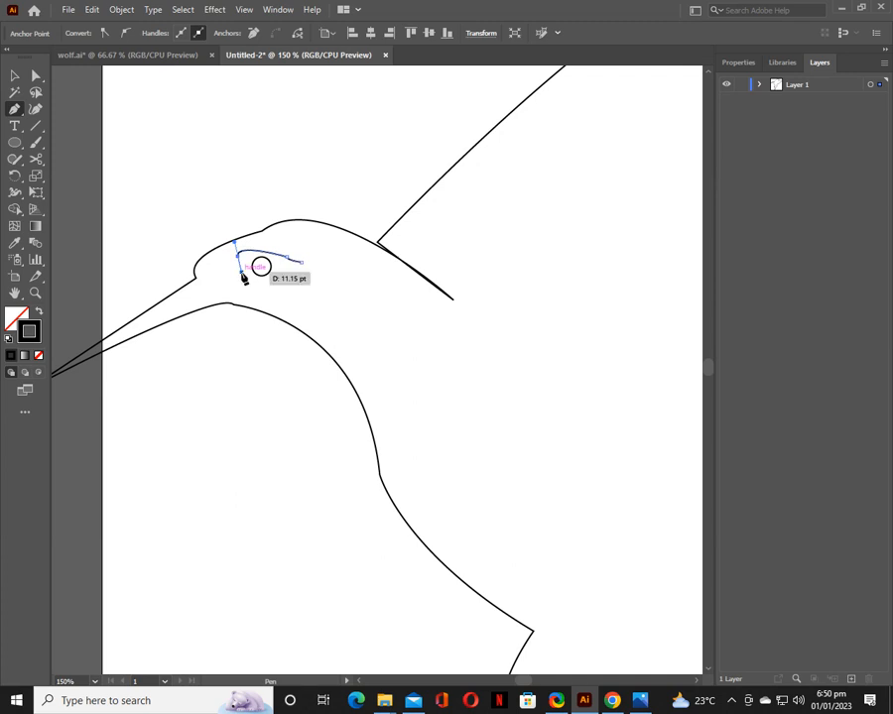
key(ctrl+z)
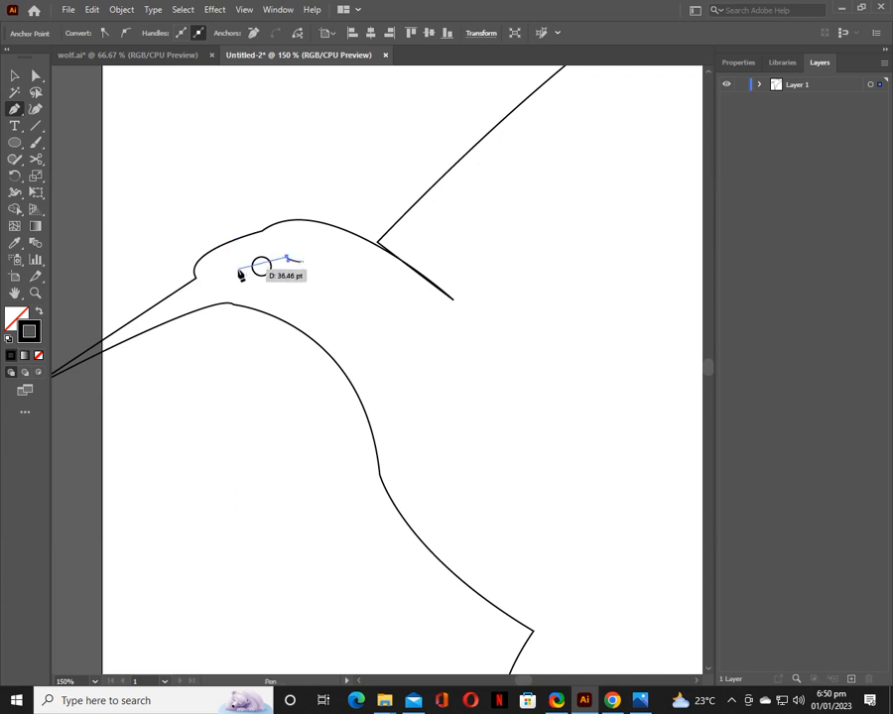
drag(233, 276, 346, 311)
click(294, 287)
click(307, 287)
Continue the path as a wavy cheek edge behind the eye, curving down to meet the throat outline
drag(346, 310, 393, 284)
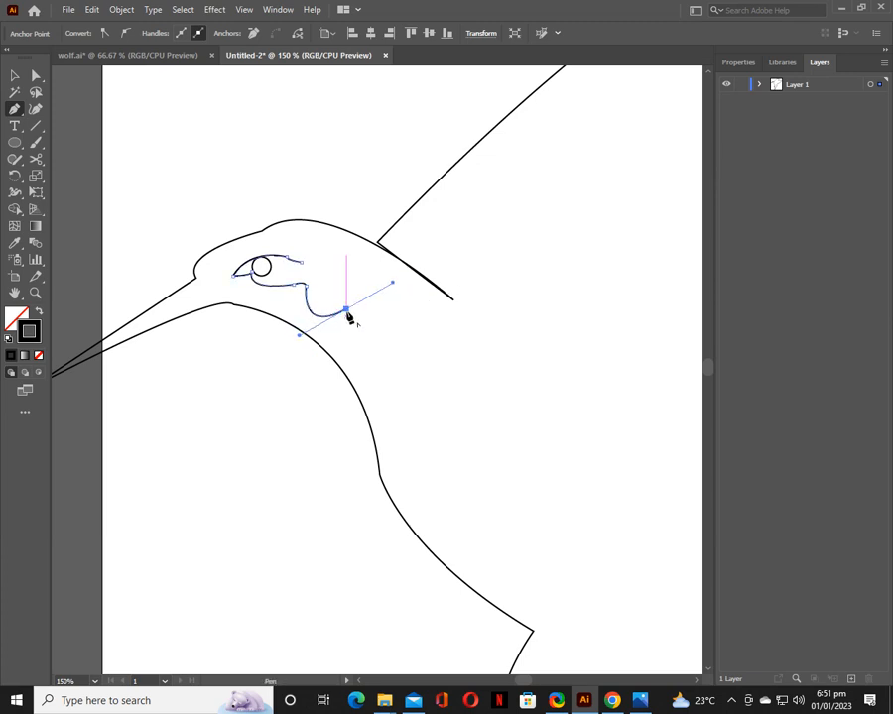
click(347, 313)
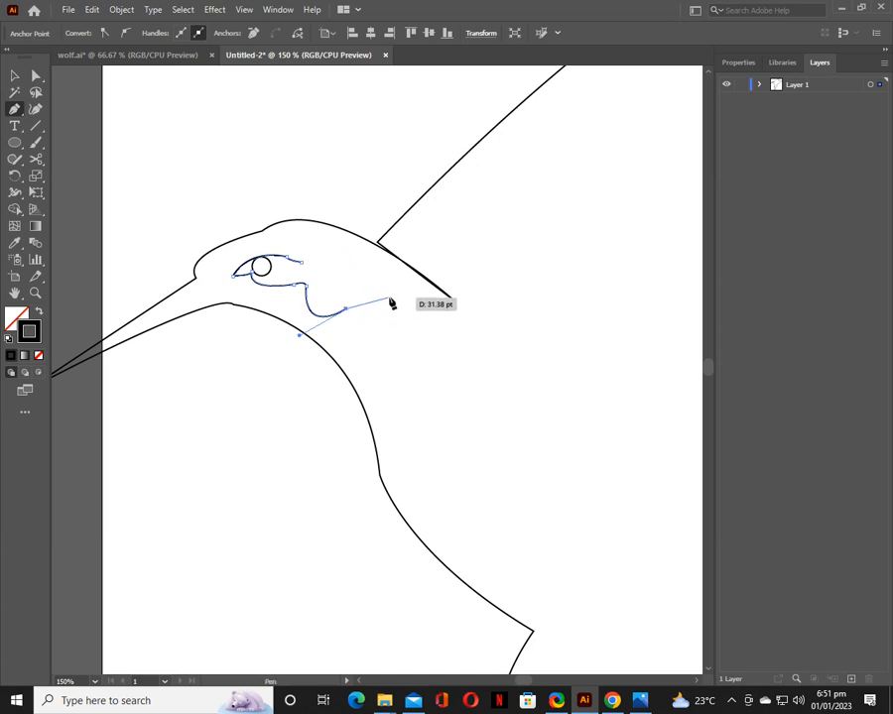
drag(389, 297, 397, 253)
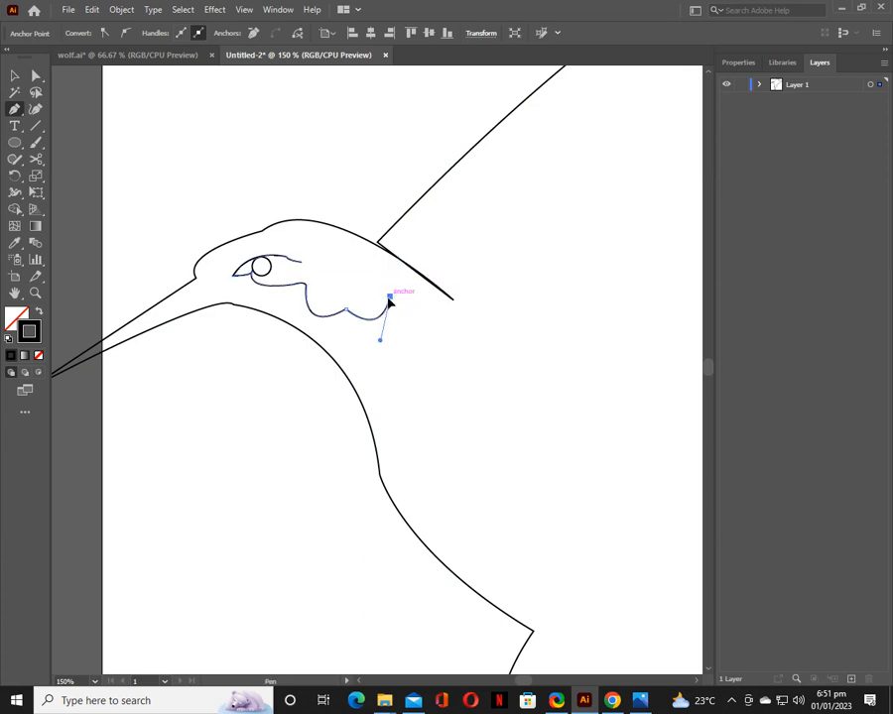
drag(390, 297, 414, 357)
click(394, 358)
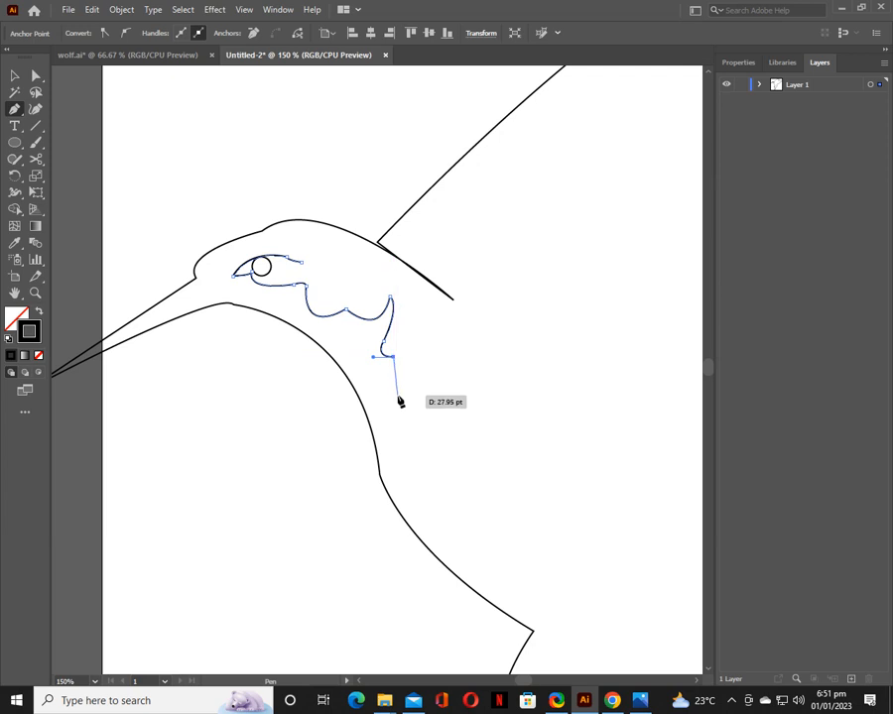
drag(398, 388, 367, 415)
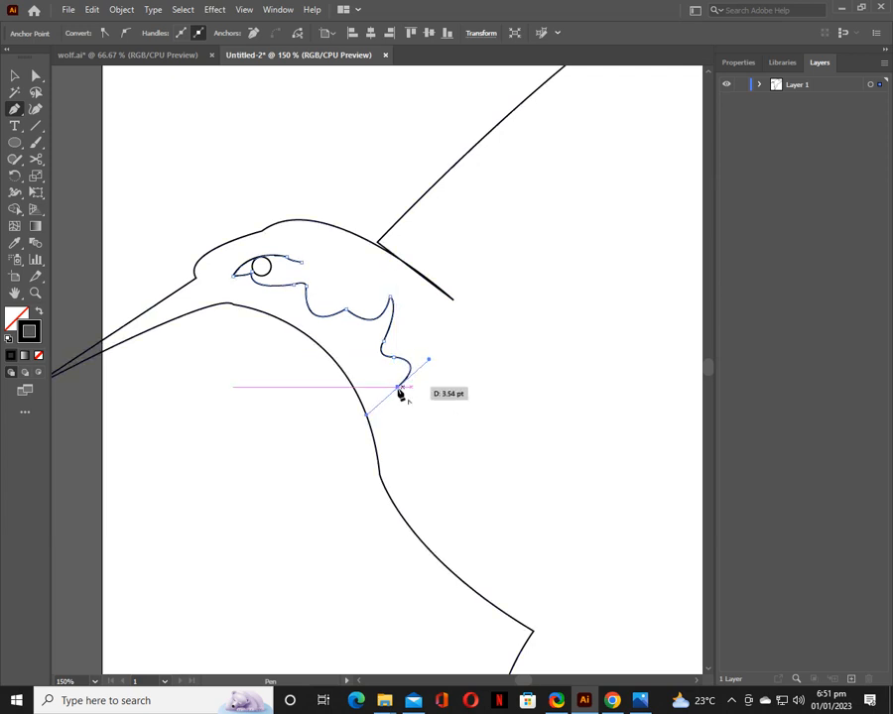
click(397, 387)
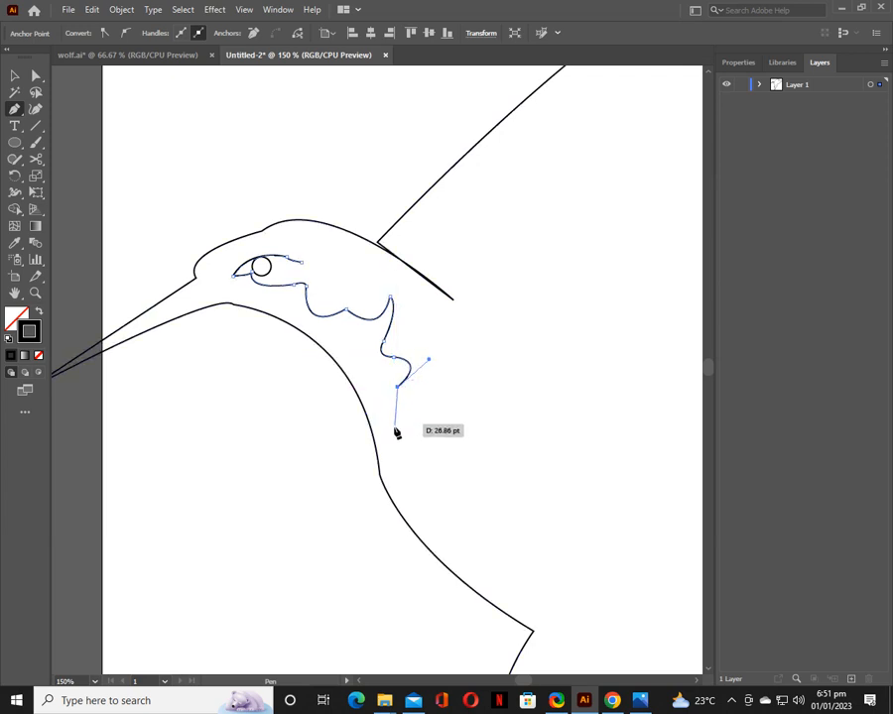
drag(374, 440, 362, 435)
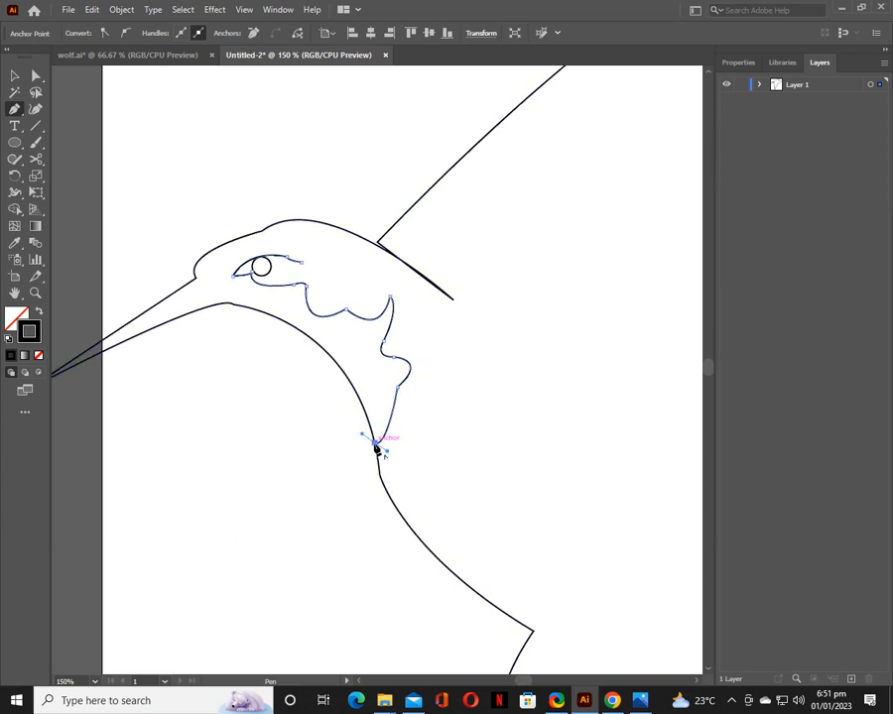
click(227, 304)
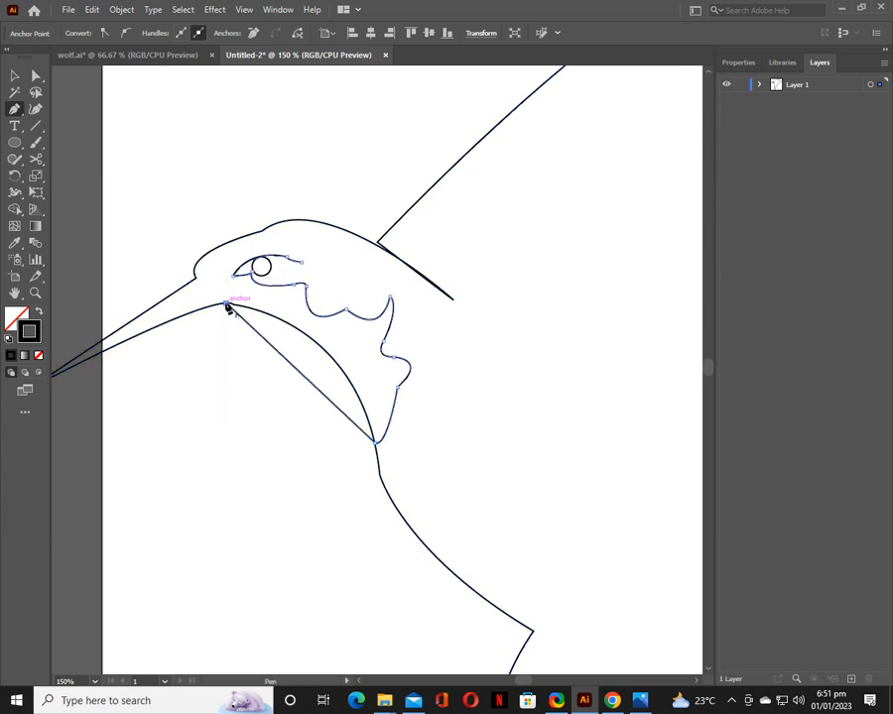
key(ctrl+z)
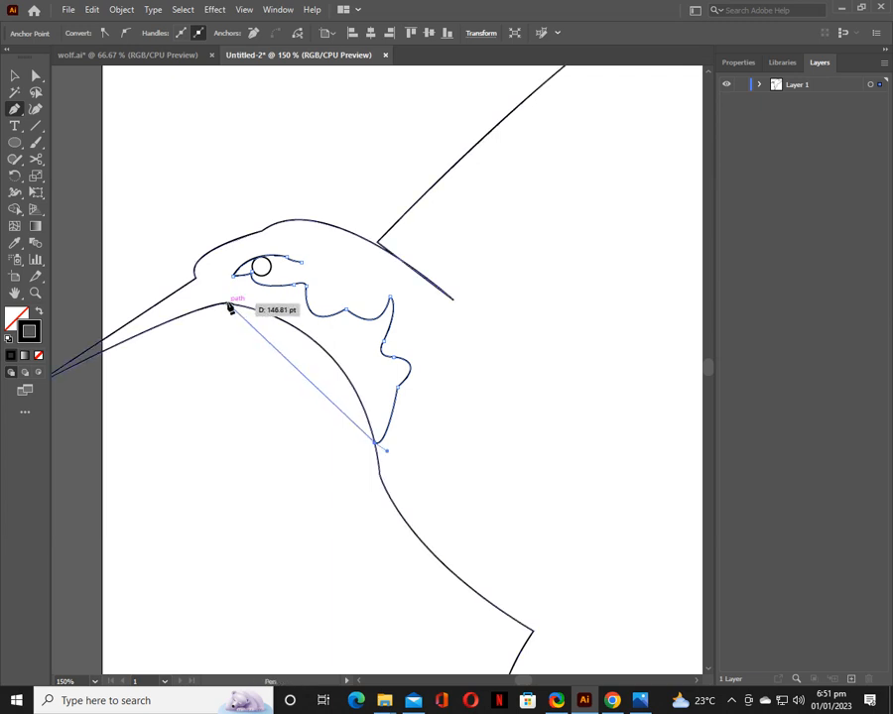
click(227, 302)
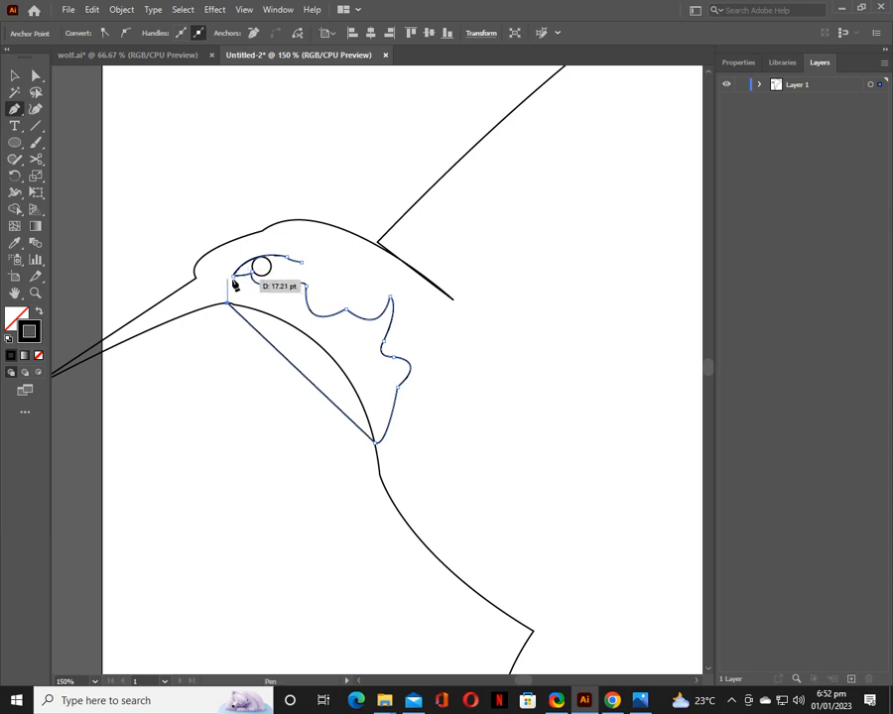
click(301, 261)
drag(314, 282, 346, 283)
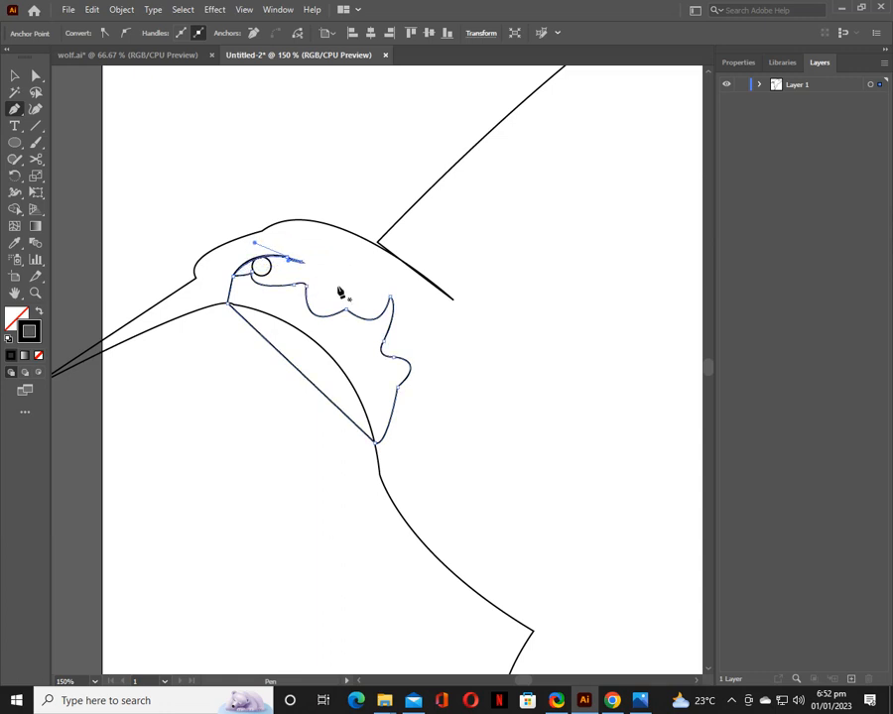
key(ctrl)
ctrl+click(302, 392)
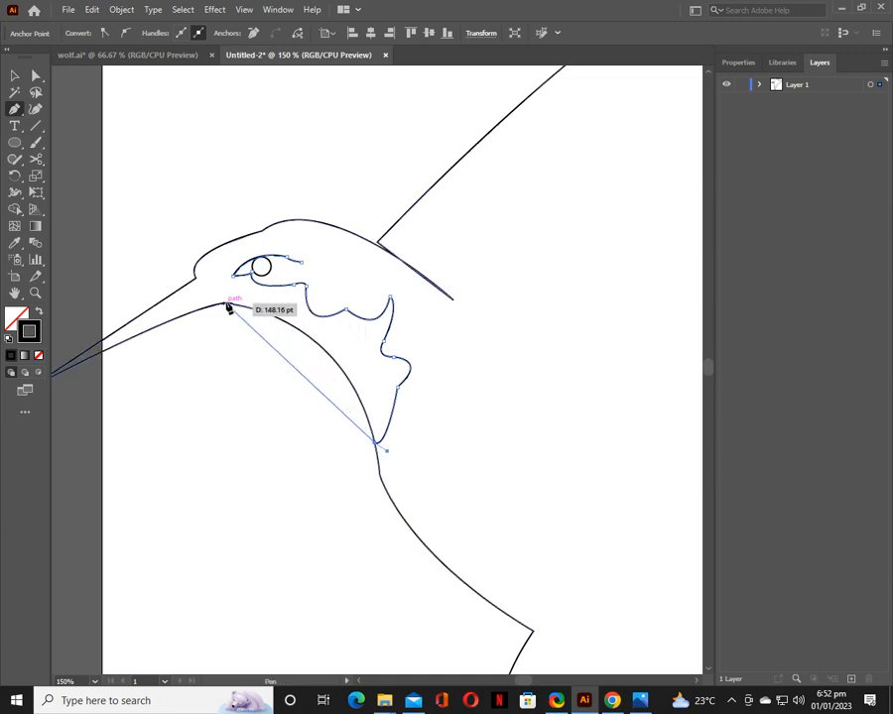
Close the cheek shape by curving along the throat outline to the beak's base, up to its upper corner and back to the start behind the eye
drag(233, 307, 107, 276)
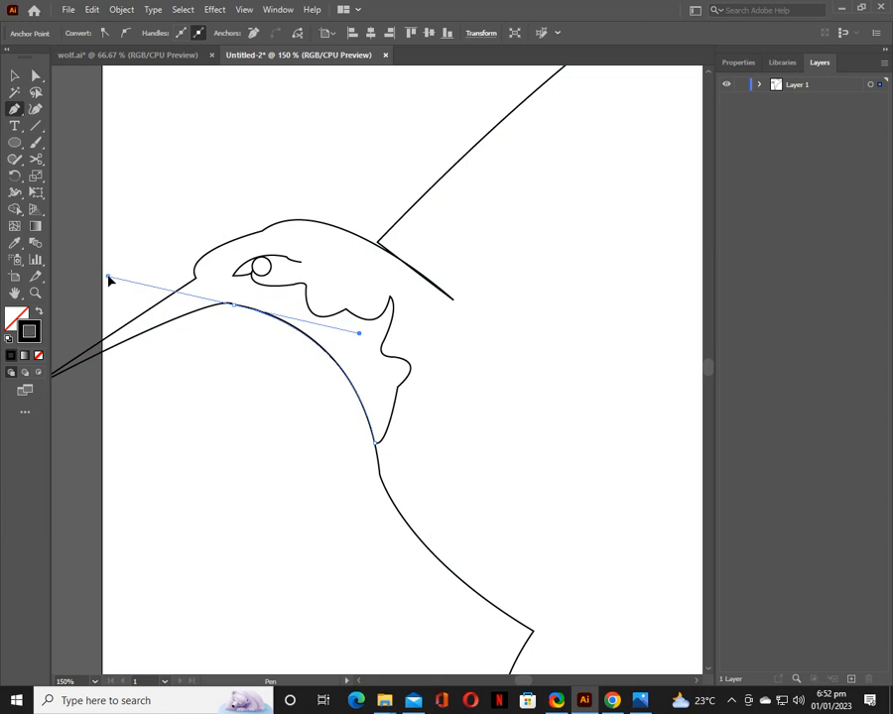
click(234, 308)
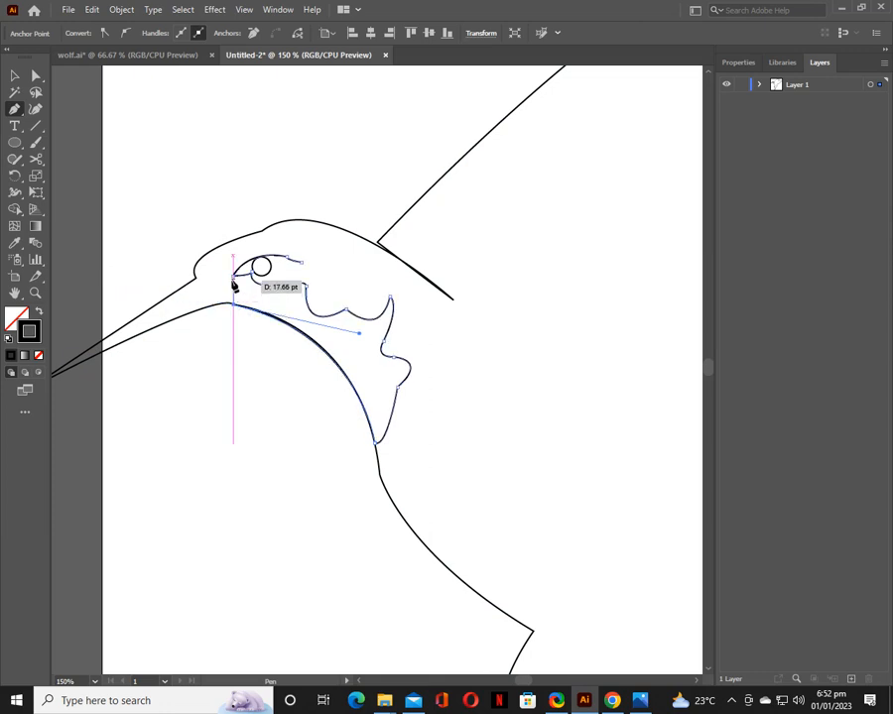
drag(196, 278, 163, 283)
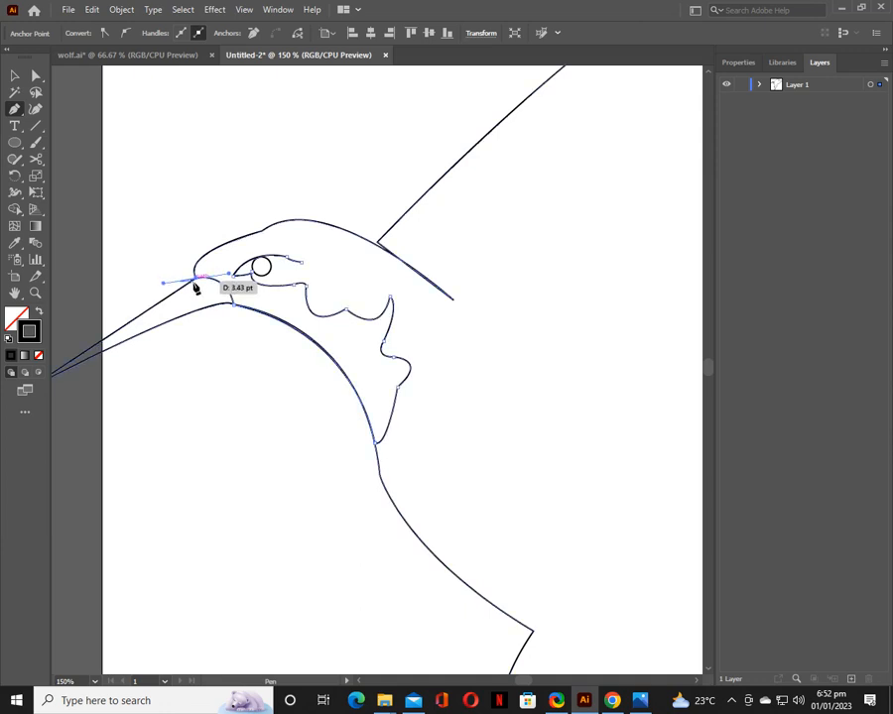
click(196, 281)
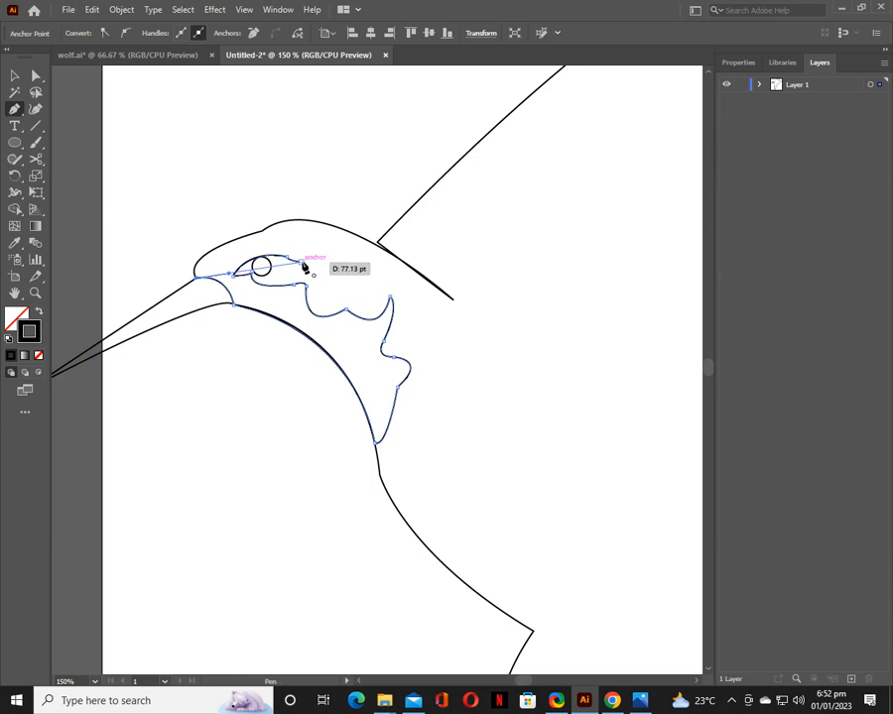
drag(303, 263, 340, 292)
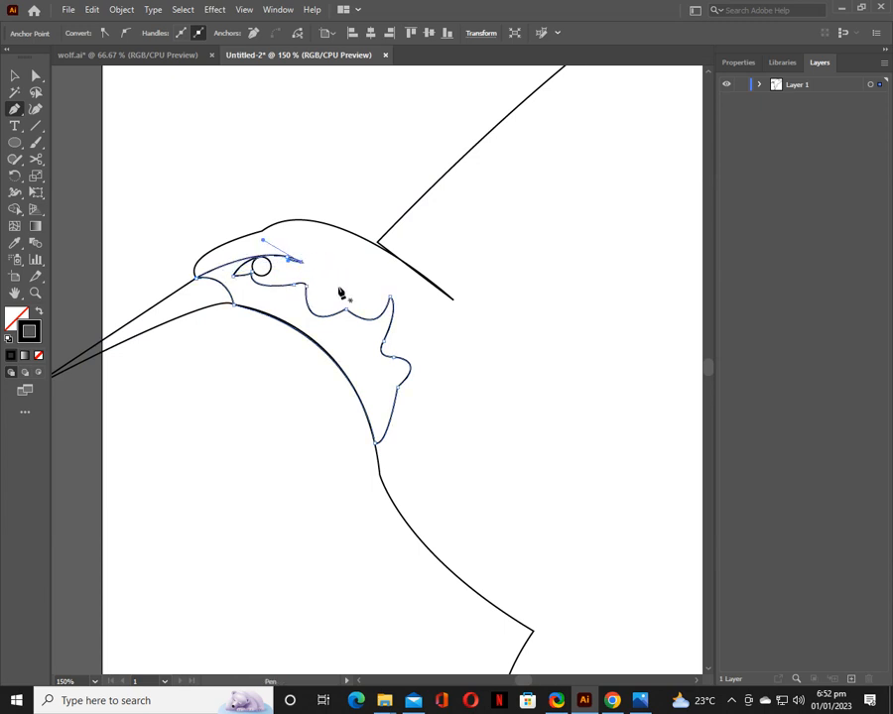
Draw a short curved feather line inside the upper wing, from its tip inward beneath the top edge
key(ctrl+minus)
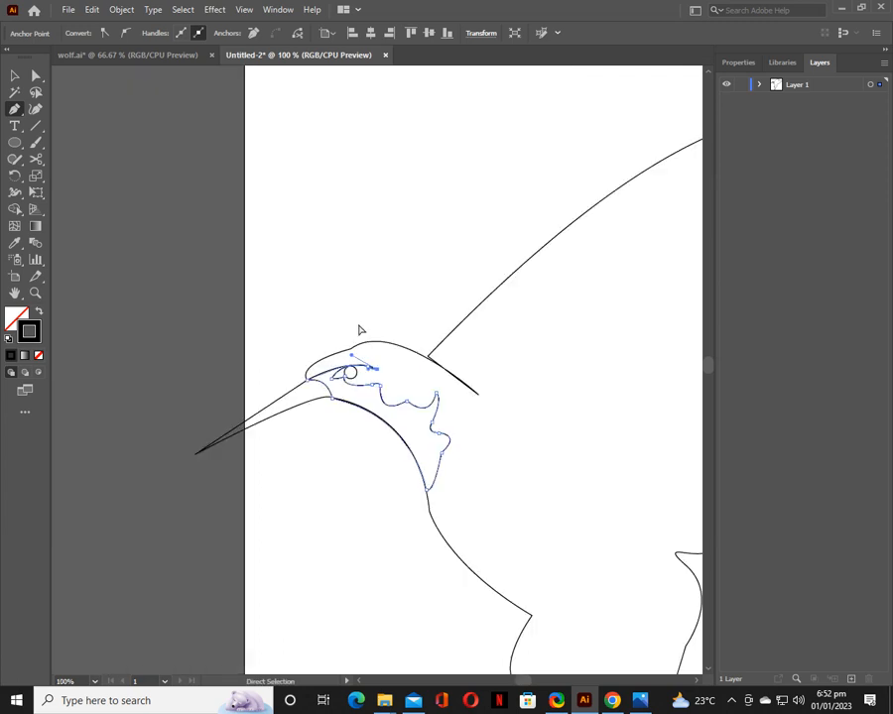
drag(445, 379, 438, 301)
drag(484, 370, 120, 416)
drag(266, 339, 284, 451)
key(ctrl+plus)
key(ctrl+plus)
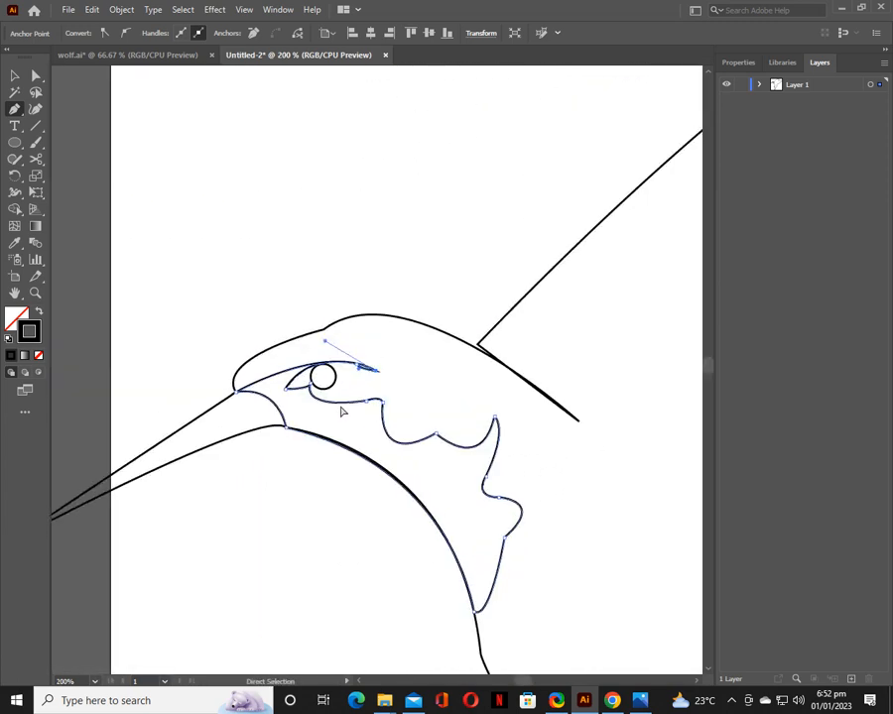
drag(552, 339, 28, 500)
drag(405, 283, 142, 540)
drag(187, 492, 215, 437)
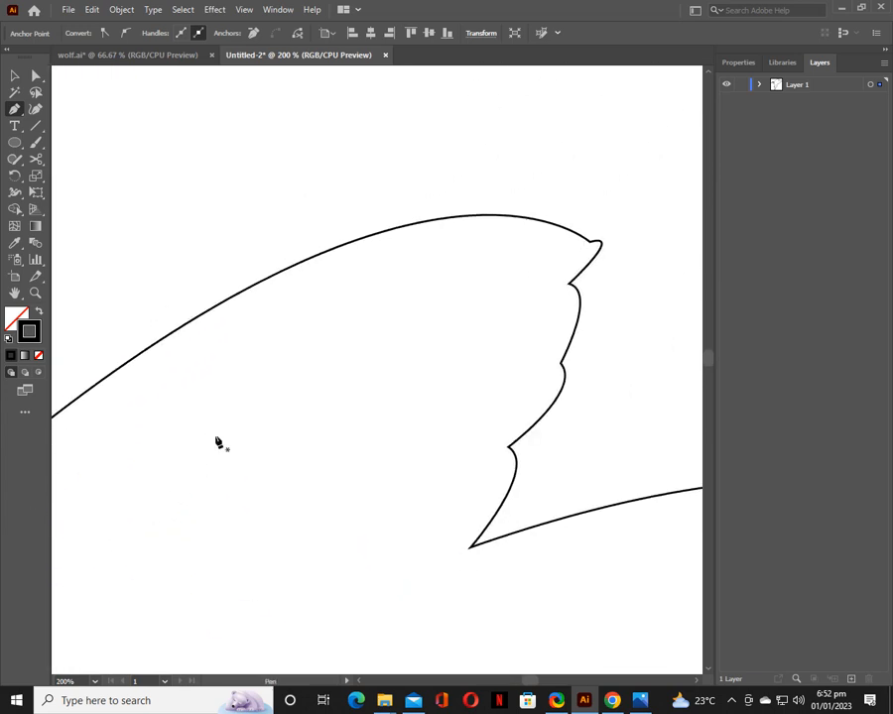
click(596, 258)
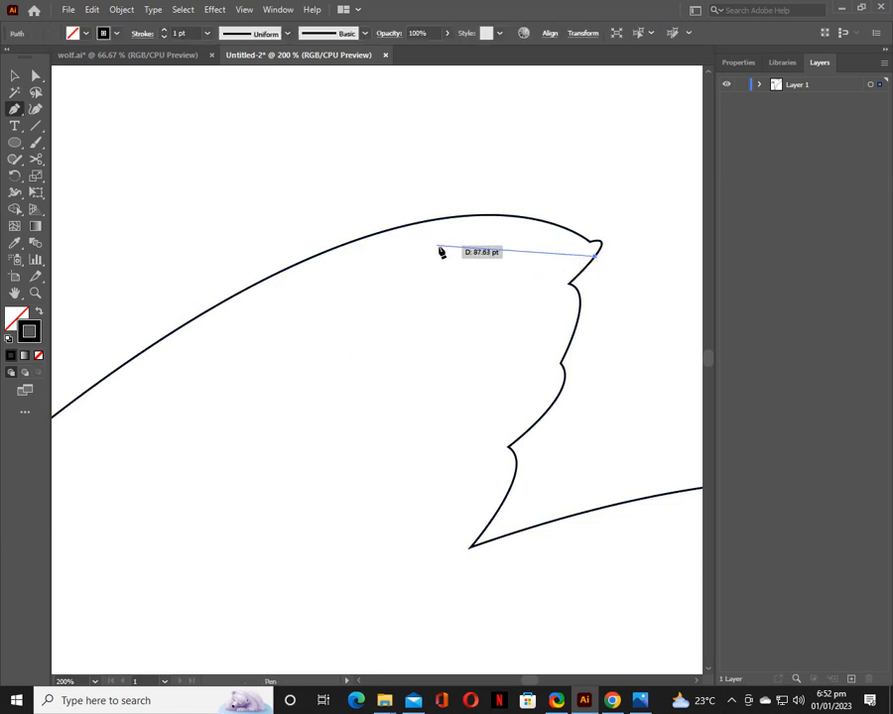
drag(453, 240, 407, 268)
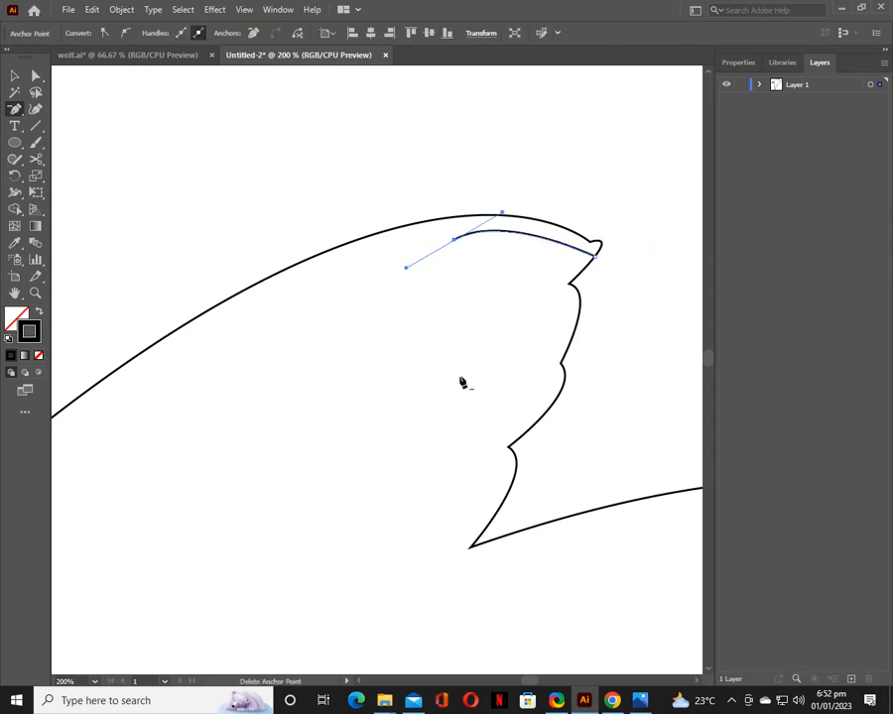
Draw a straight Pen line from the tip of the small feather below the belly up to just inside the feather's upper notch
drag(427, 473, 511, 463)
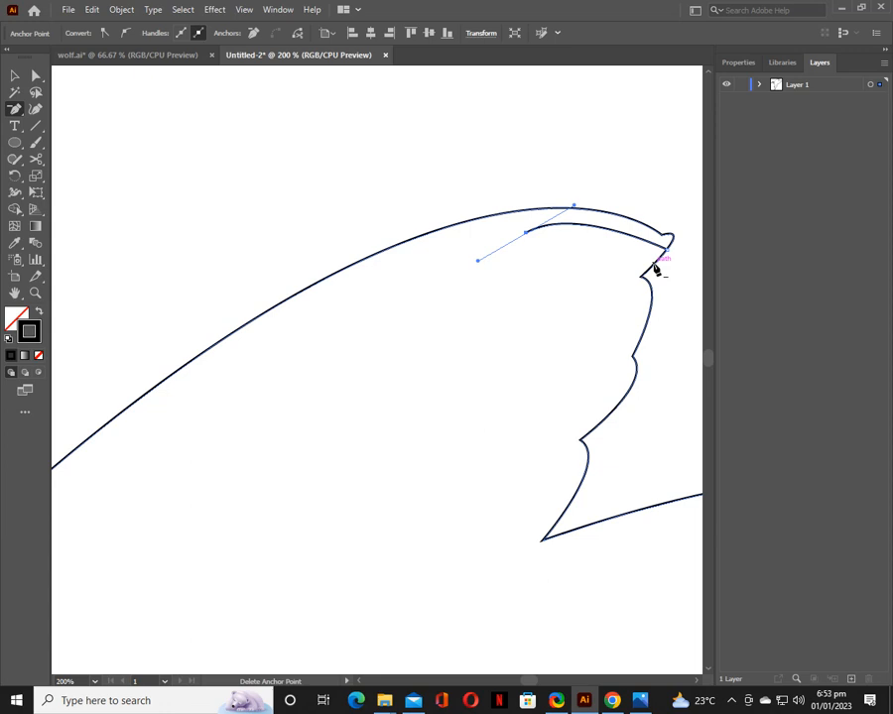
drag(519, 427, 436, 312)
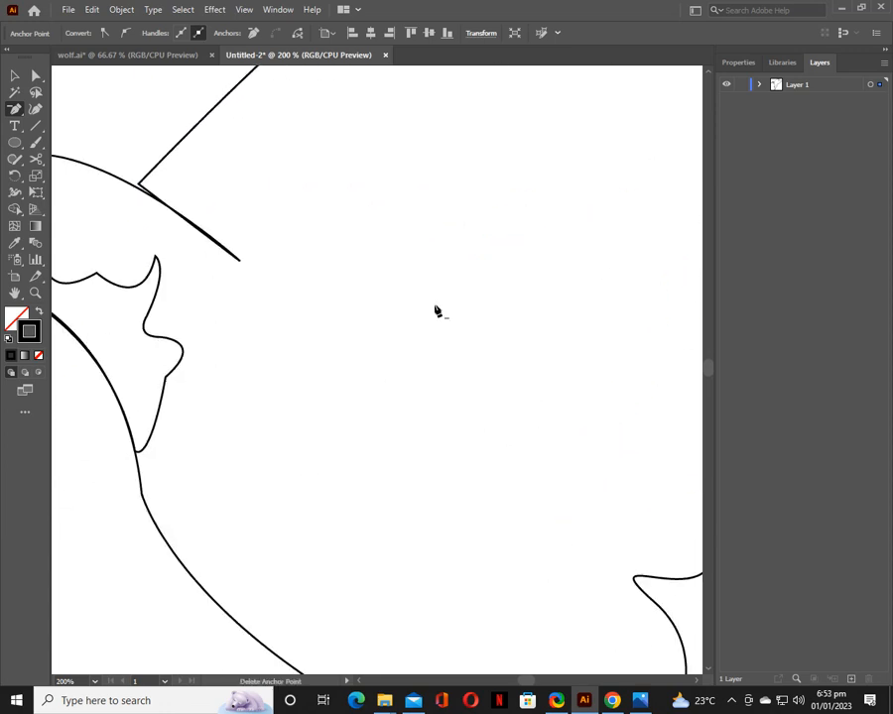
key(ctrl+minus)
key(ctrl+minus)
key(ctrl+minus)
key(ctrl+minus)
key(m)
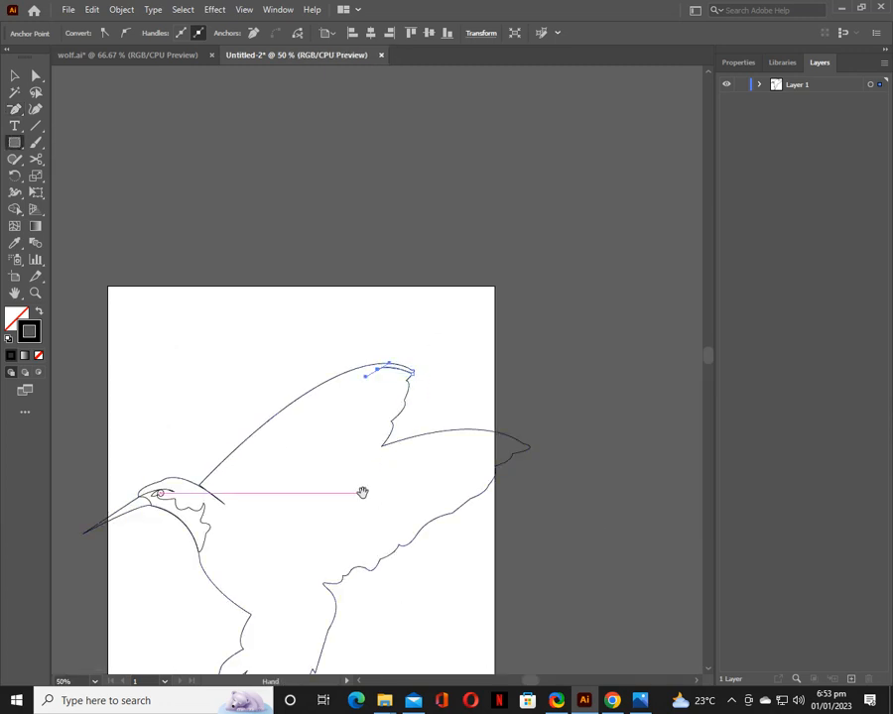
drag(364, 489, 487, 297)
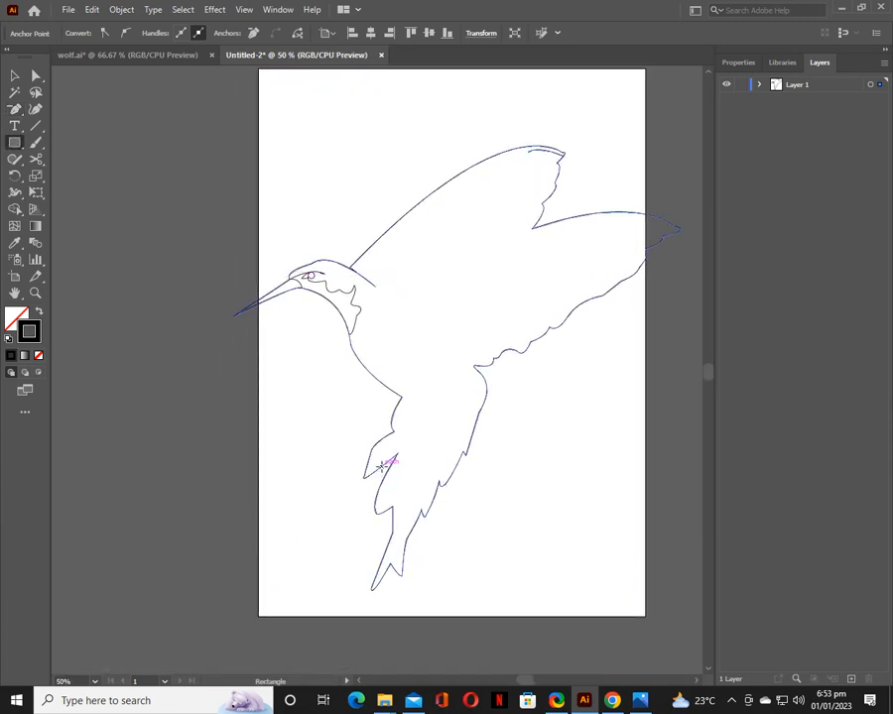
key(v)
click(383, 472)
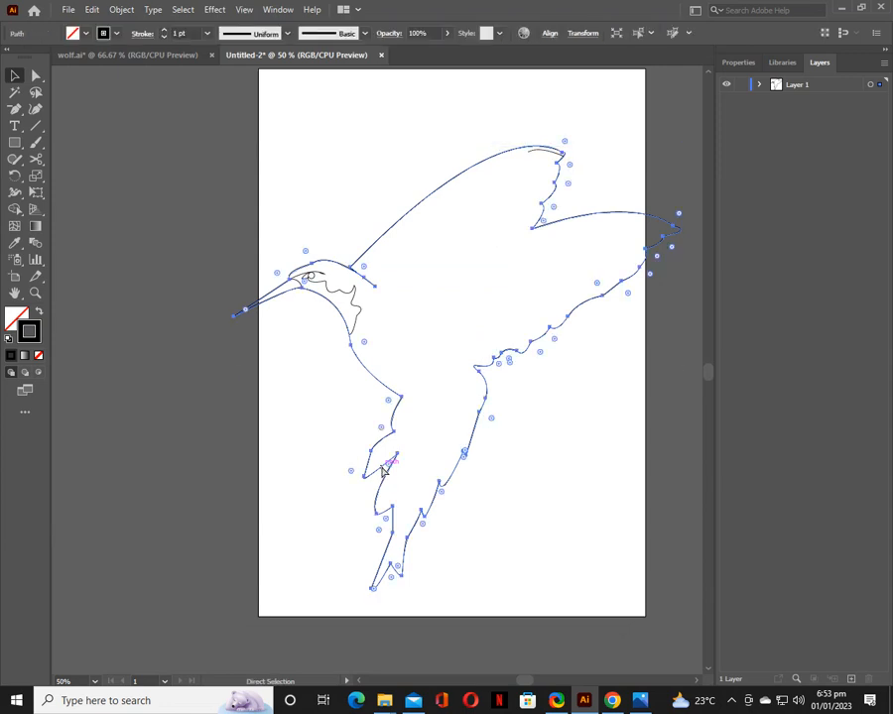
key(ctrl+plus)
key(ctrl+plus)
key(ctrl+plus)
drag(343, 535, 538, 302)
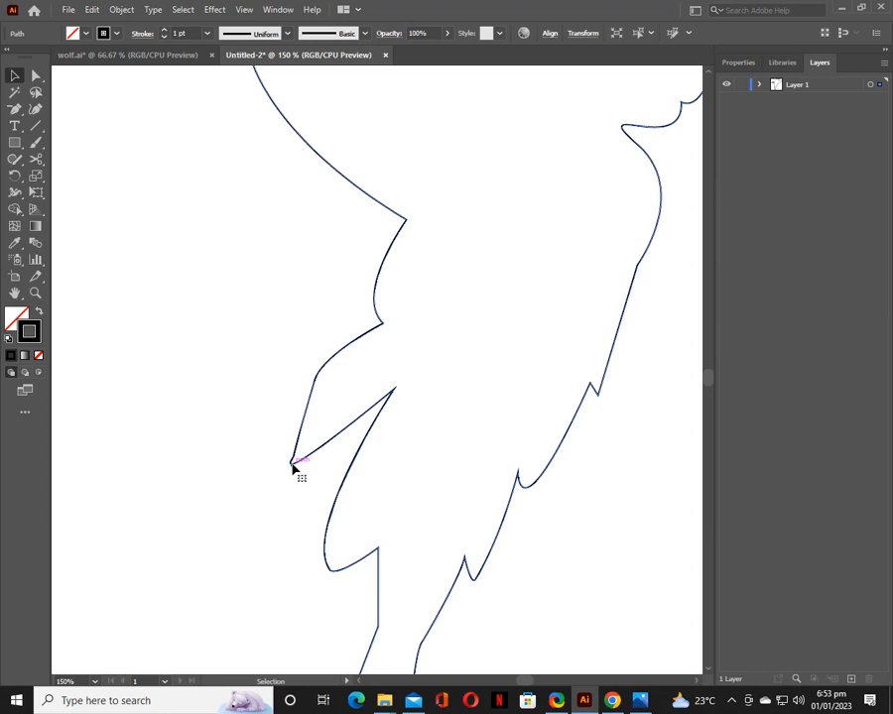
key(p)
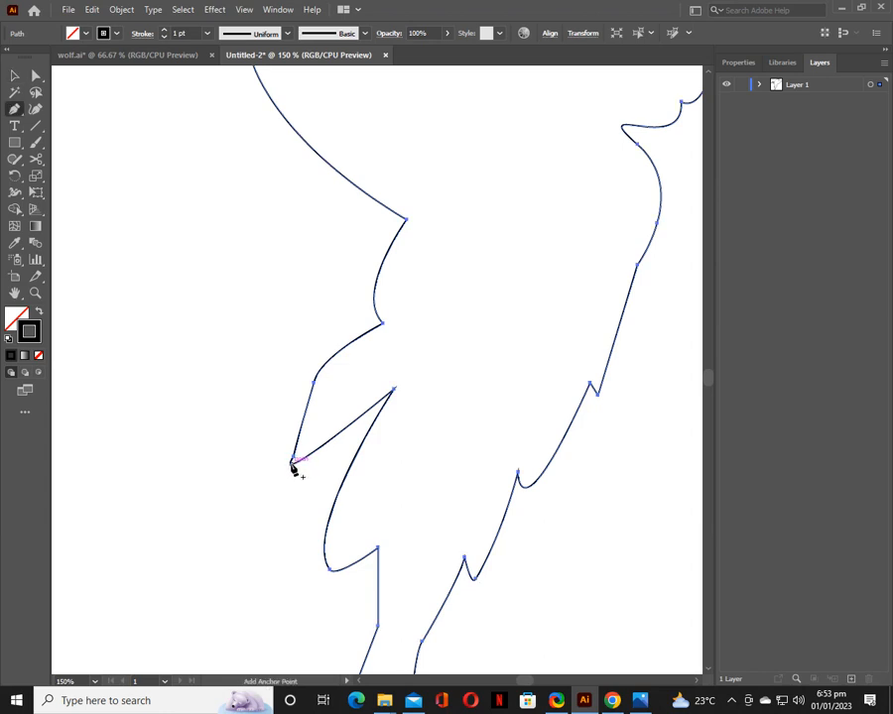
click(291, 462)
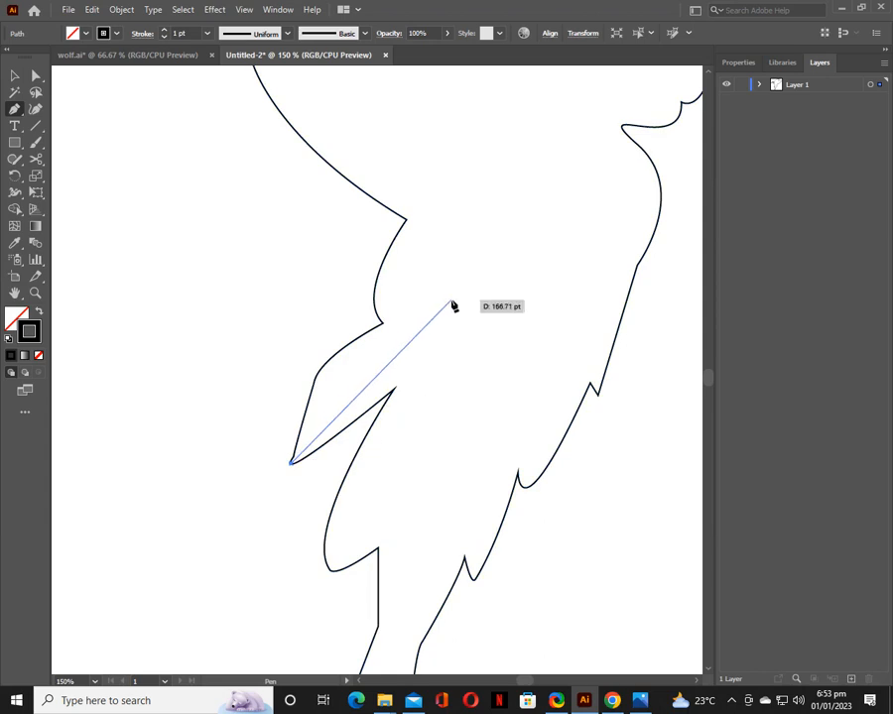
click(387, 327)
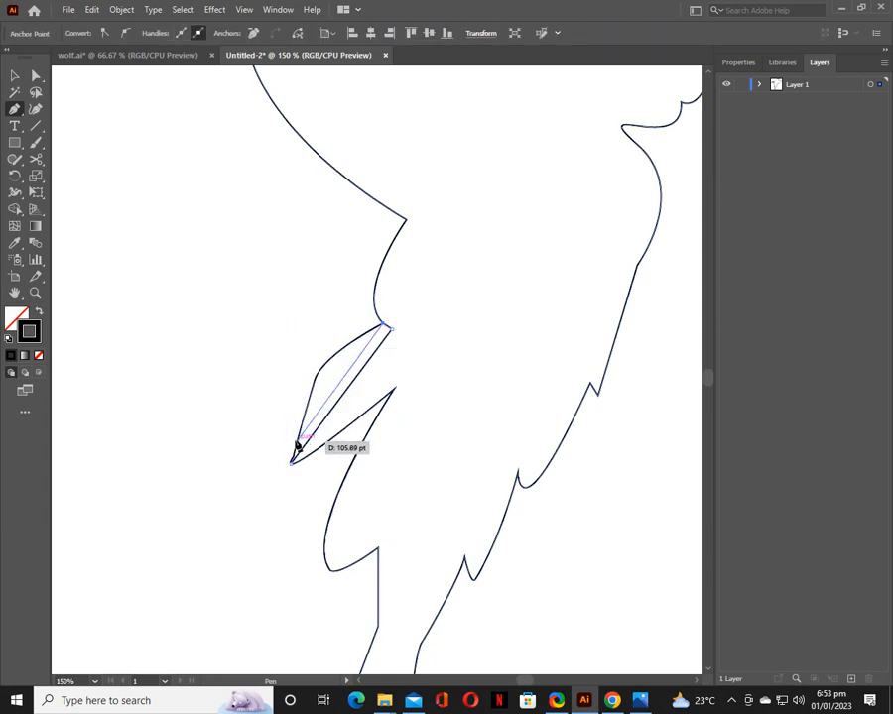
Trace the small feather's rounded outer edge from the notch back down to its tip, closing the shape
mouse_move(294, 464)
mouse_down()
mouse_move(282, 524)
mouse_move(242, 589)
mouse_move(267, 596)
mouse_up()
key(ctrl+z)
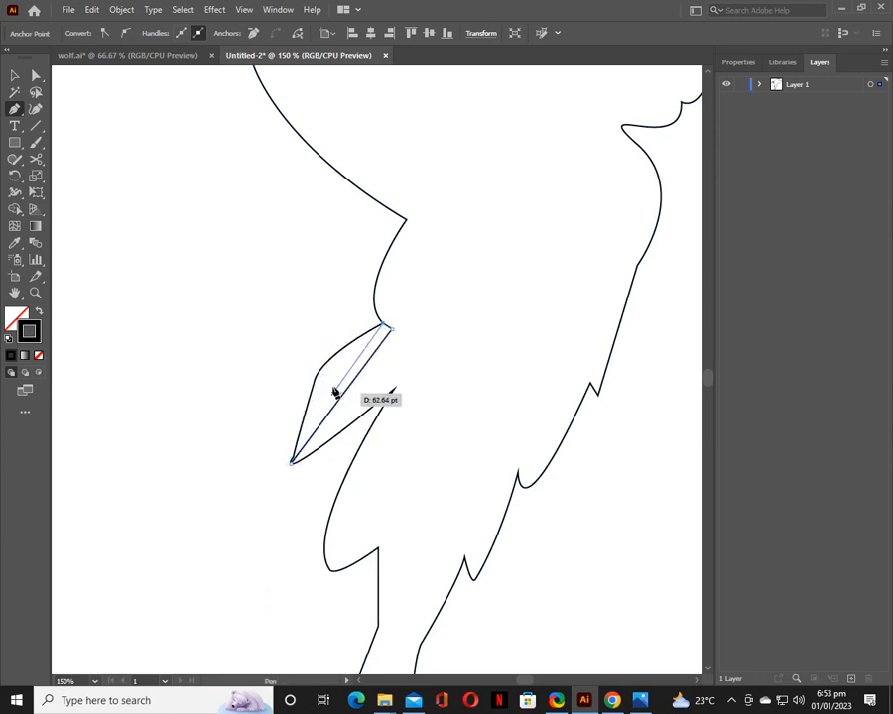
drag(312, 387, 294, 469)
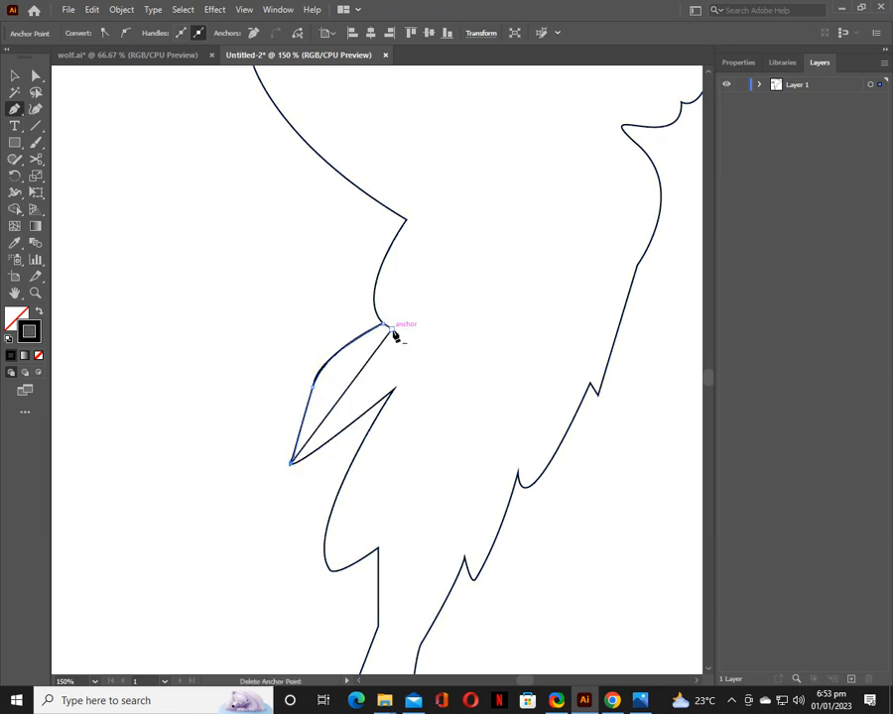
click(290, 464)
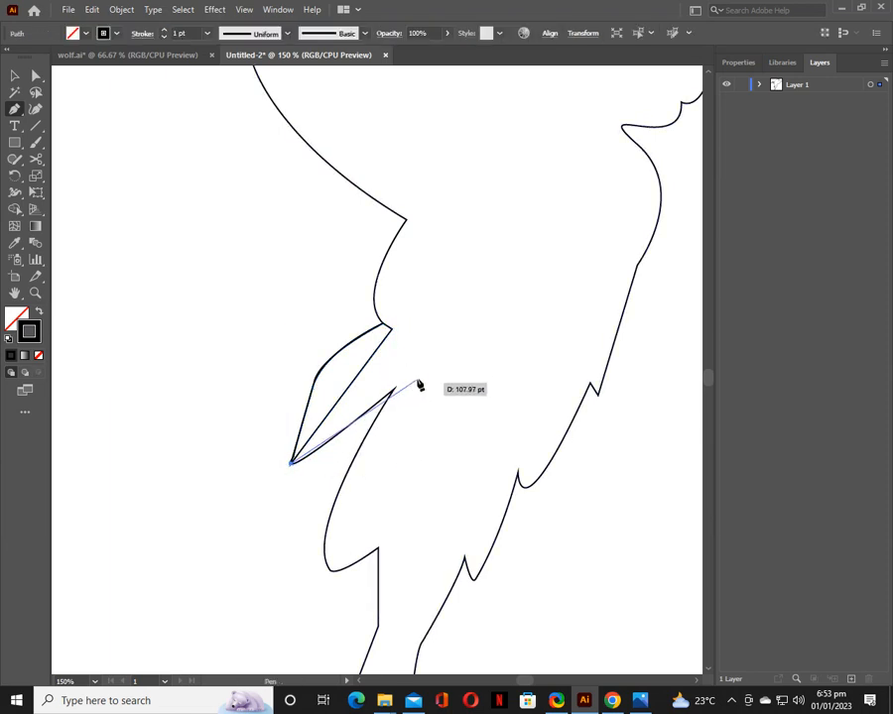
key(ctrl+z)
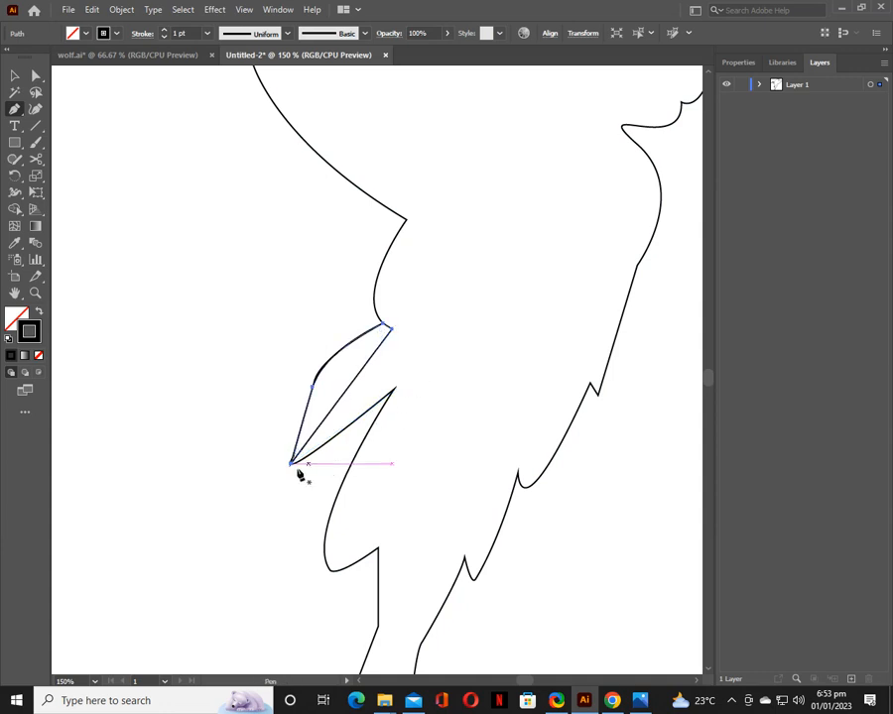
click(290, 465)
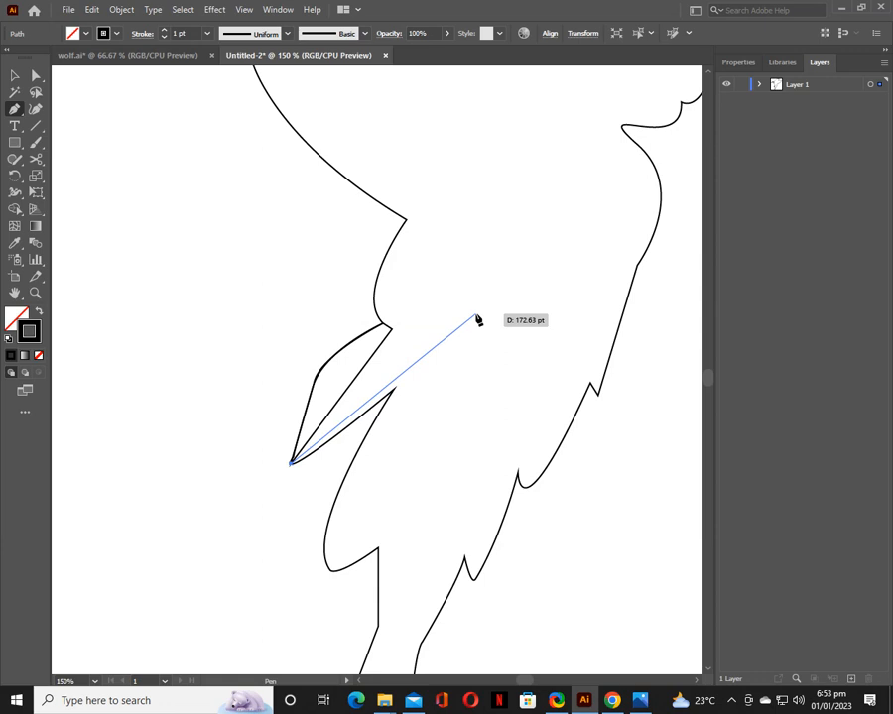
key(ctrl+z)
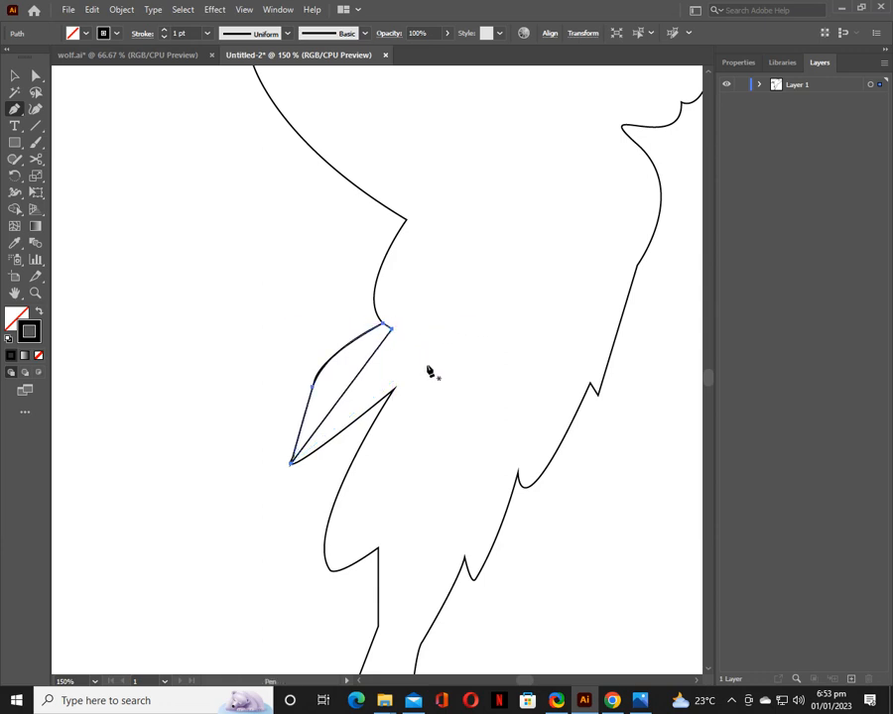
Draw a closed second feather from the lower notch into the body, across to the first feather's inner corner, down to their shared tip and back
drag(527, 347, 542, 369)
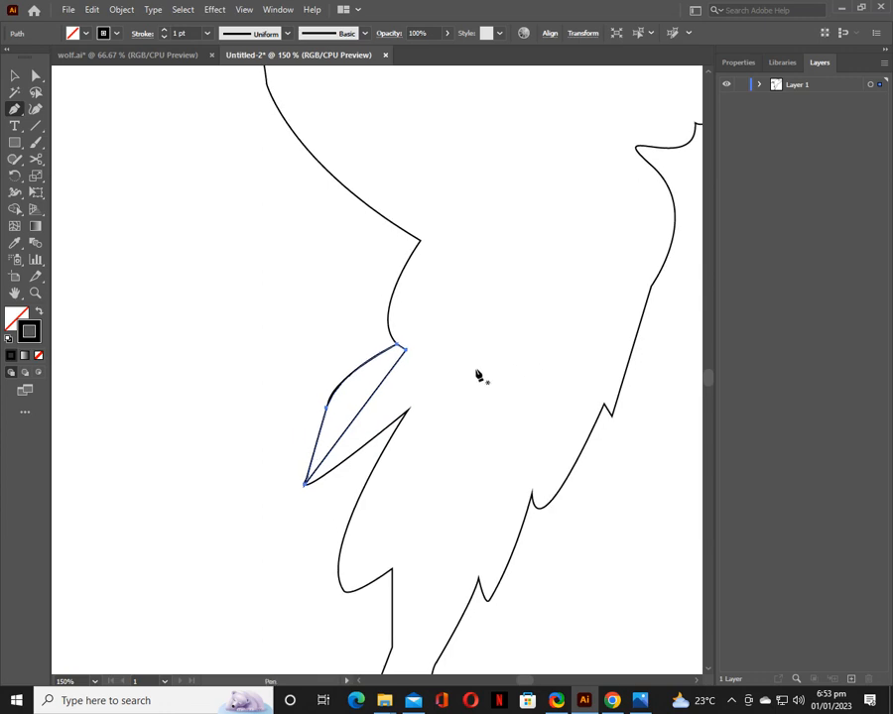
click(407, 411)
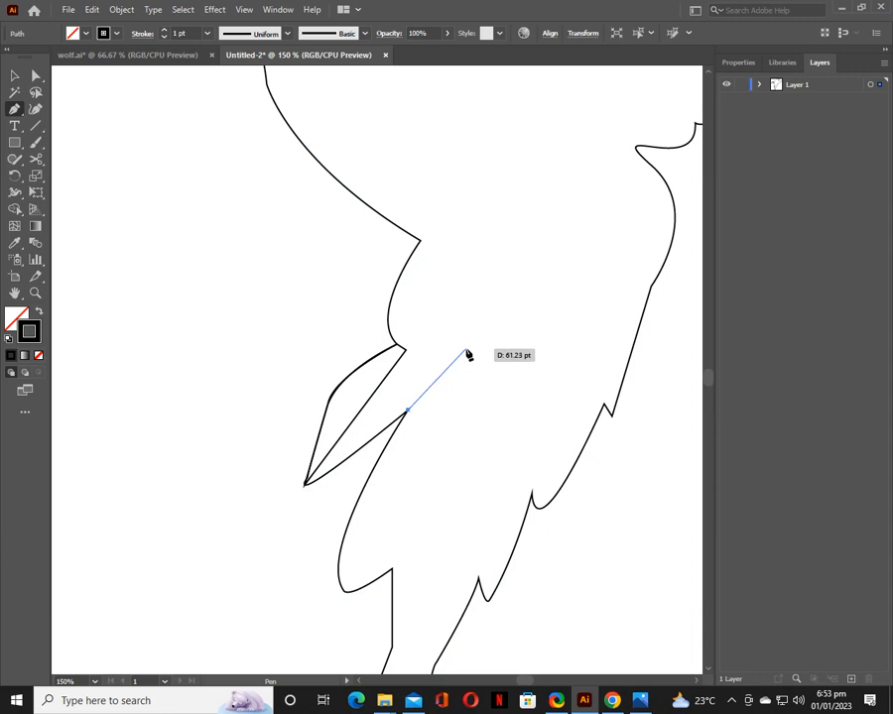
click(466, 351)
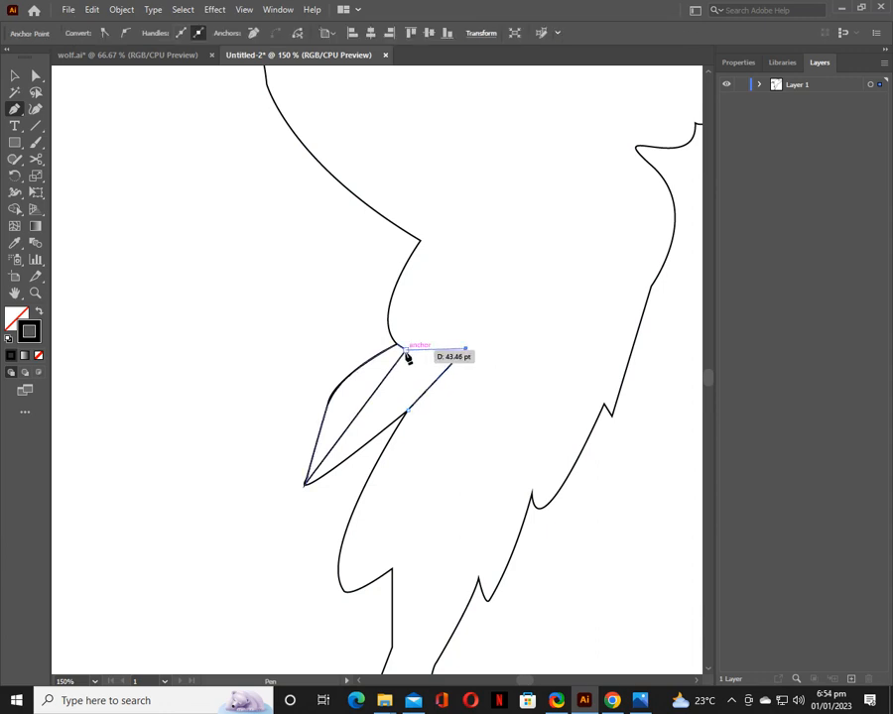
click(405, 352)
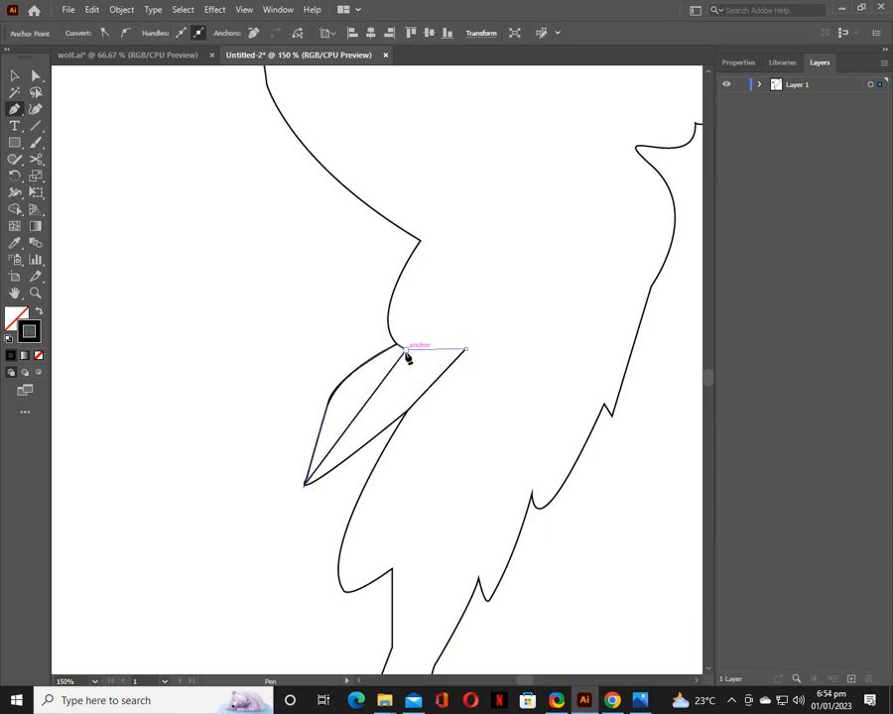
click(306, 484)
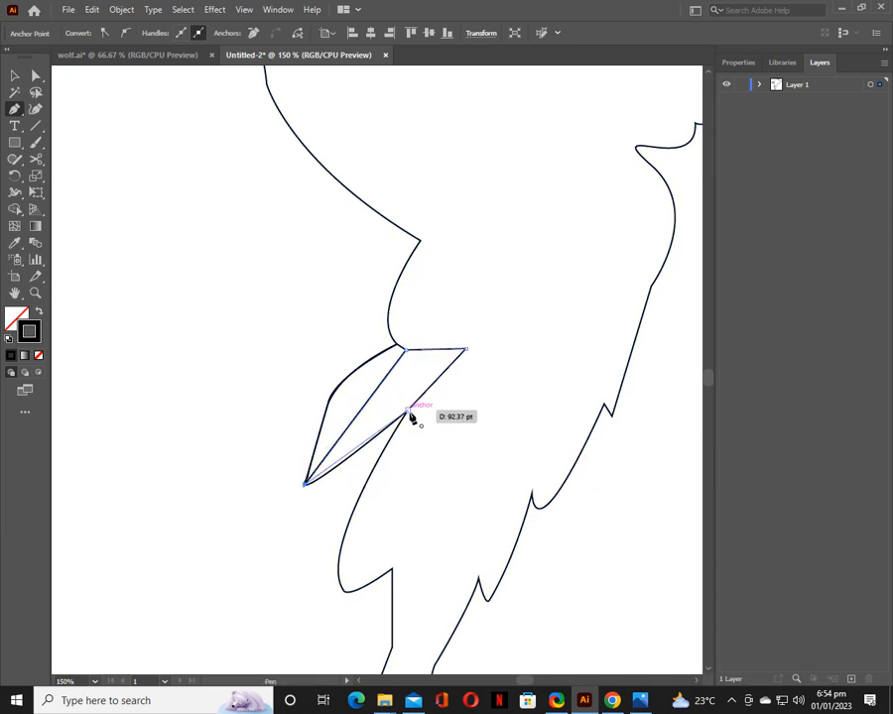
click(408, 410)
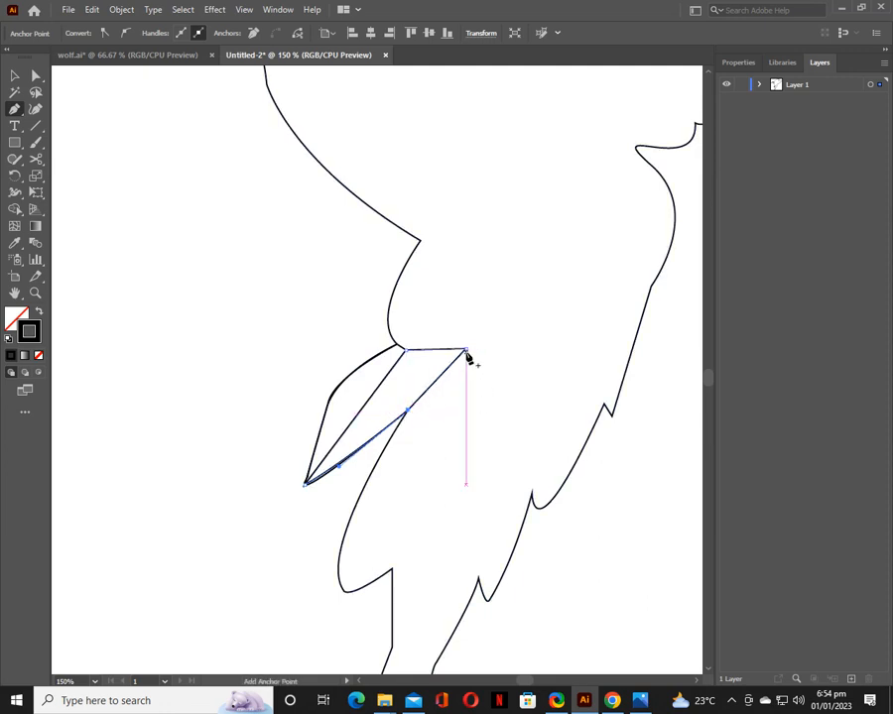
click(466, 351)
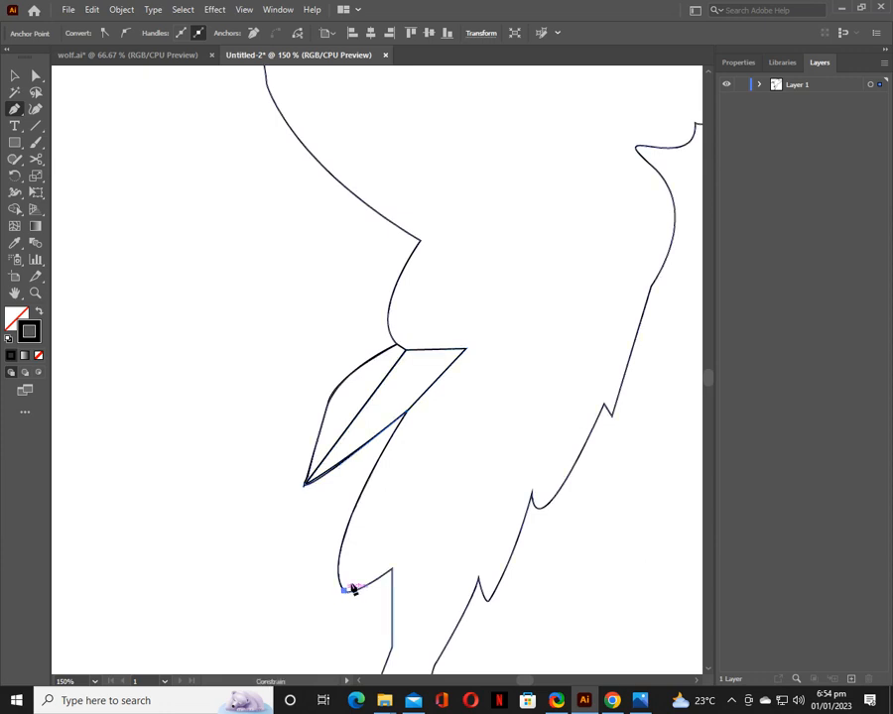
Draw a straight line from the next feather's rounded lower tip up into the body, ending inside the notch above it
click(344, 592)
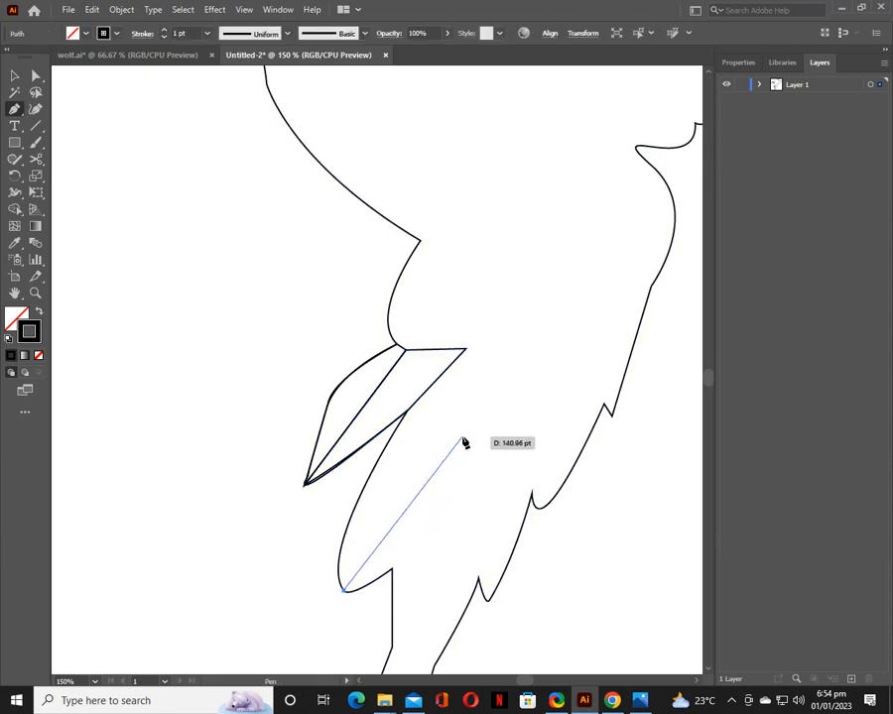
click(450, 417)
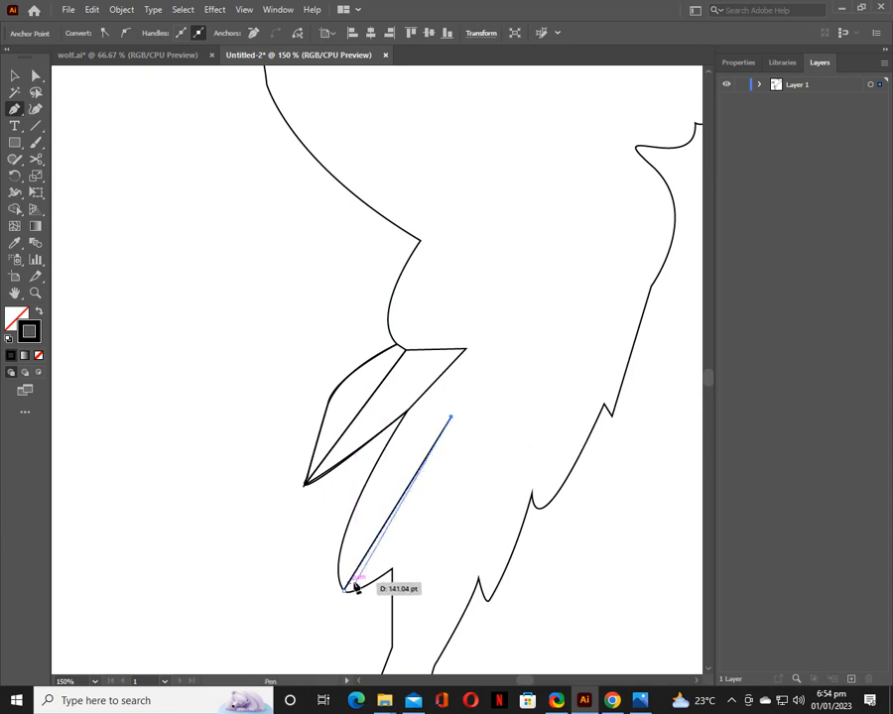
key(Escape)
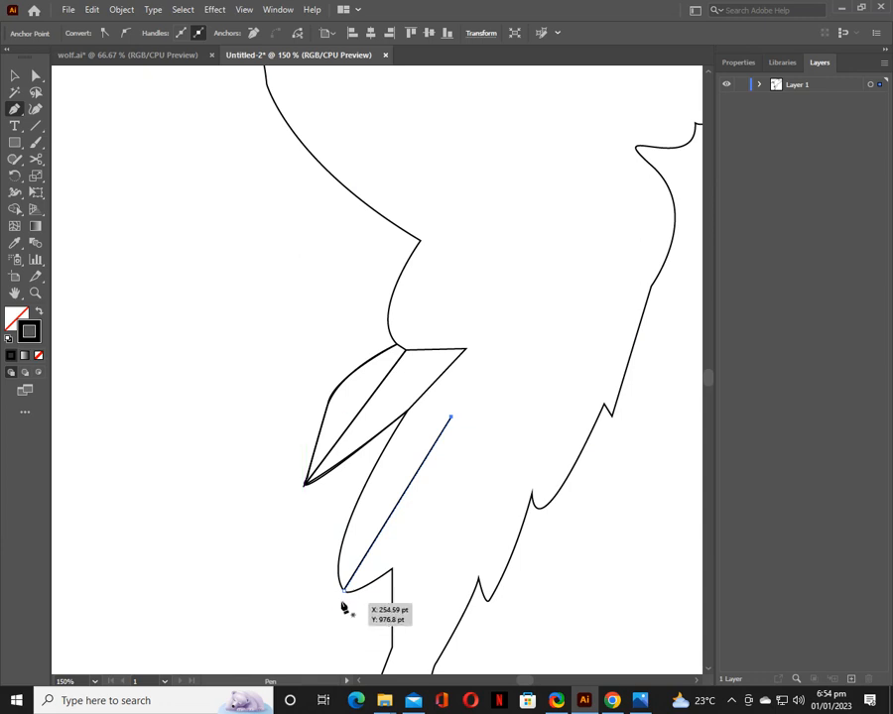
Trace the feather's curved outer edge from its rounded tip up past the notch into the body, and close it at the straight line's upper end
click(345, 591)
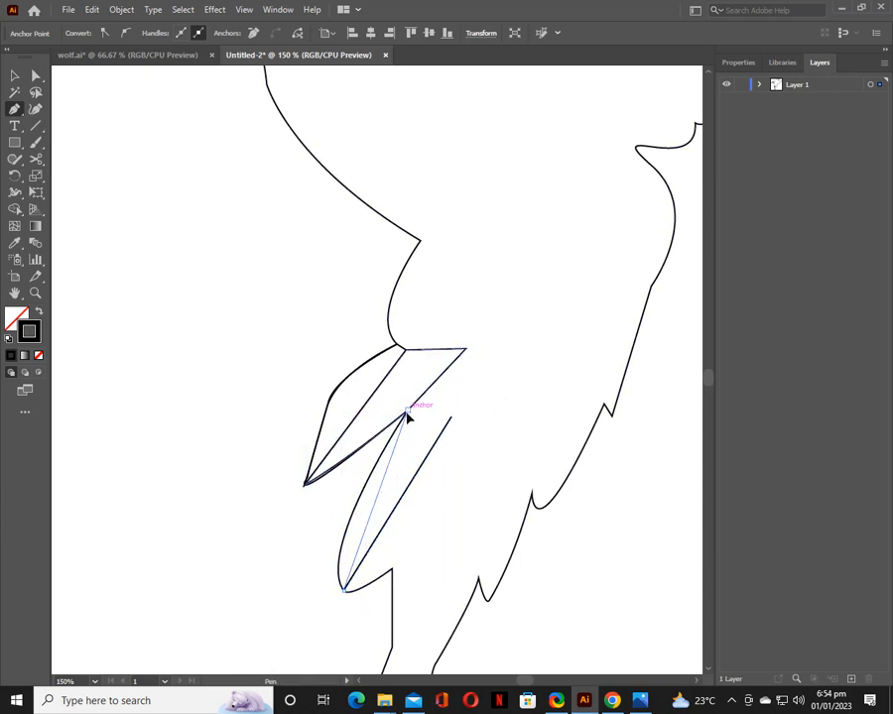
drag(407, 410, 504, 255)
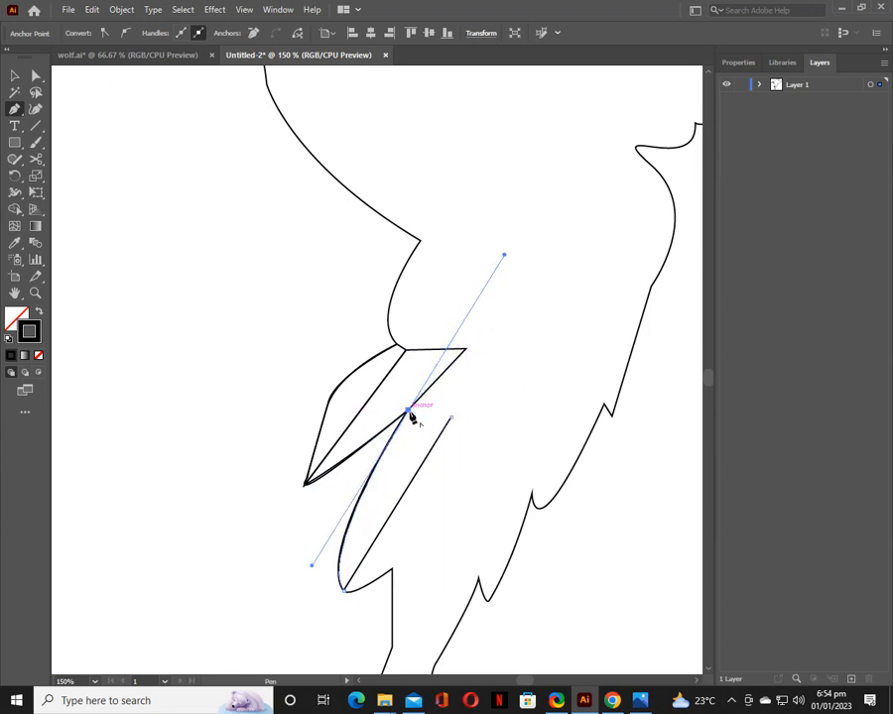
click(407, 410)
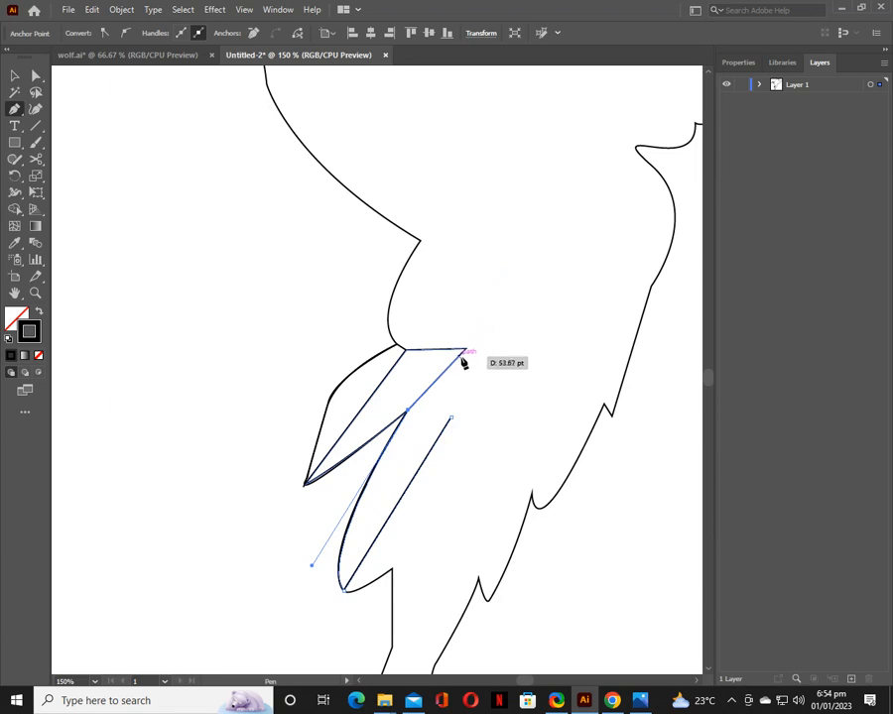
drag(476, 339, 493, 340)
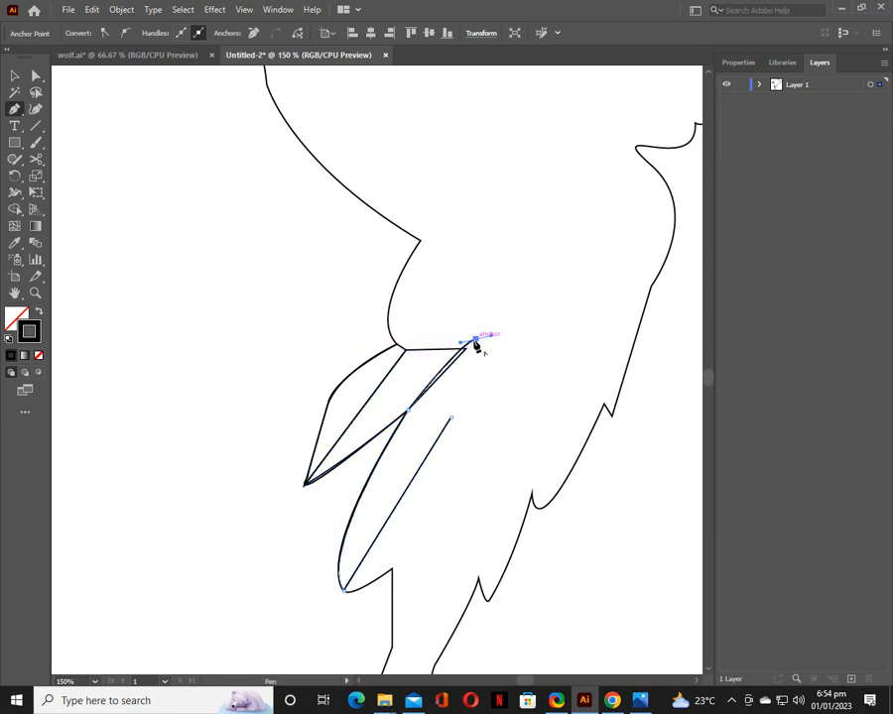
click(474, 340)
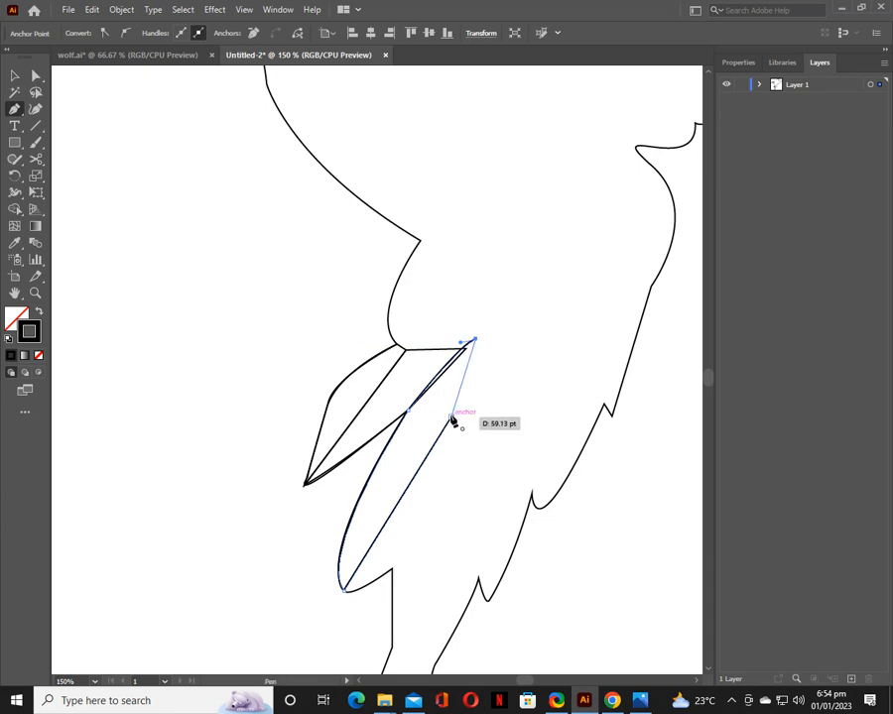
click(453, 418)
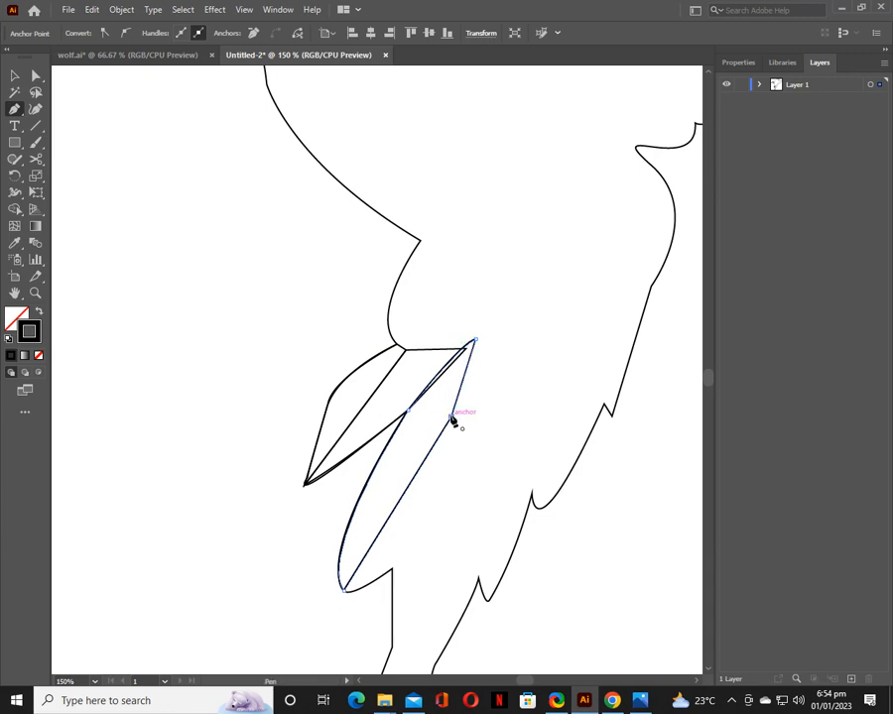
Draw a closed adjoining feather from the rounded tip along the lower curve to its notch, up into the body and back down the neighbouring feather's edge
click(344, 592)
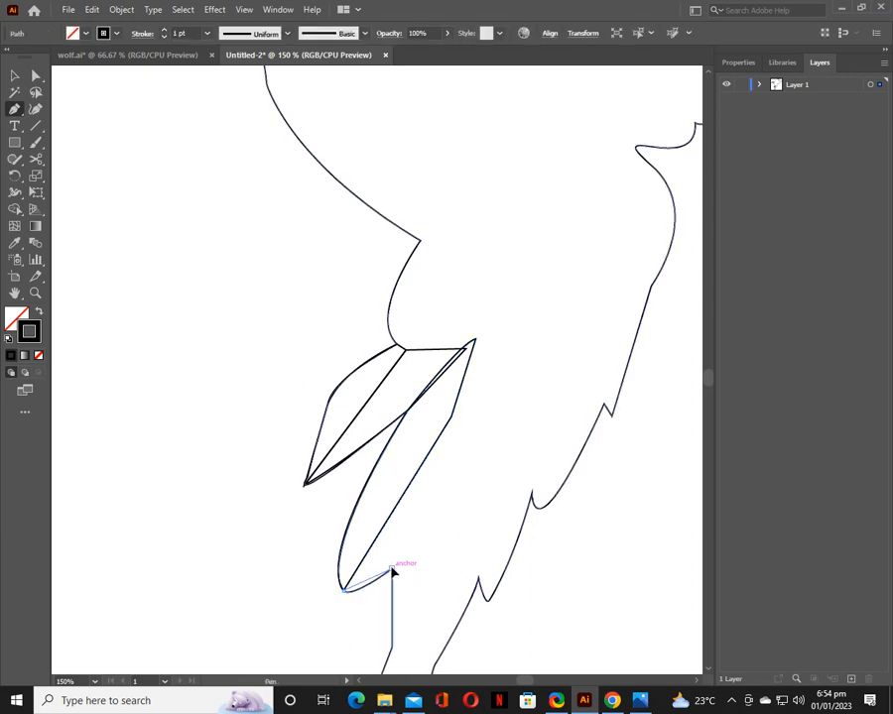
drag(391, 570, 454, 533)
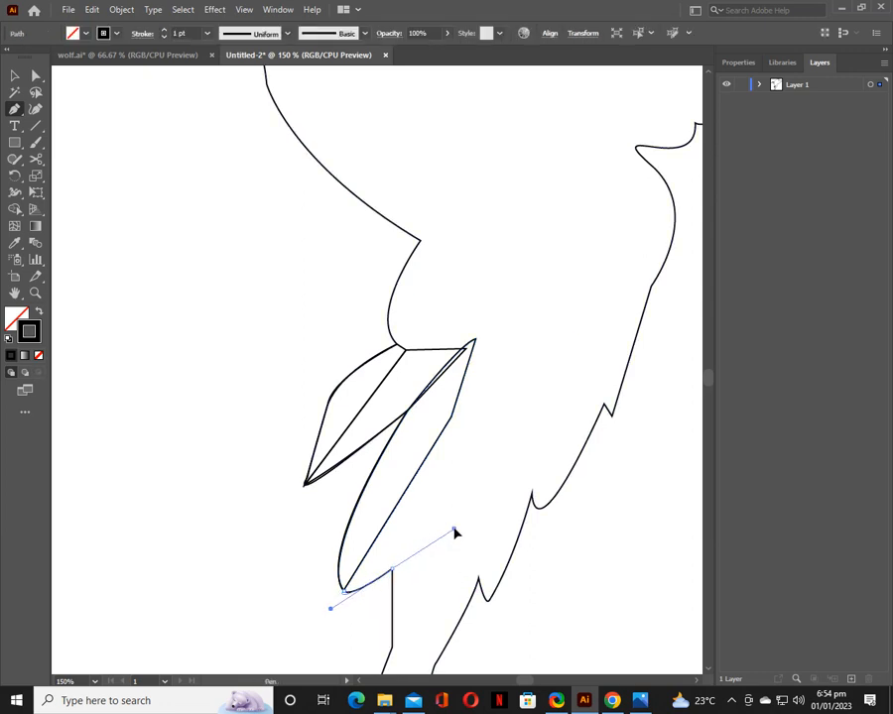
click(391, 570)
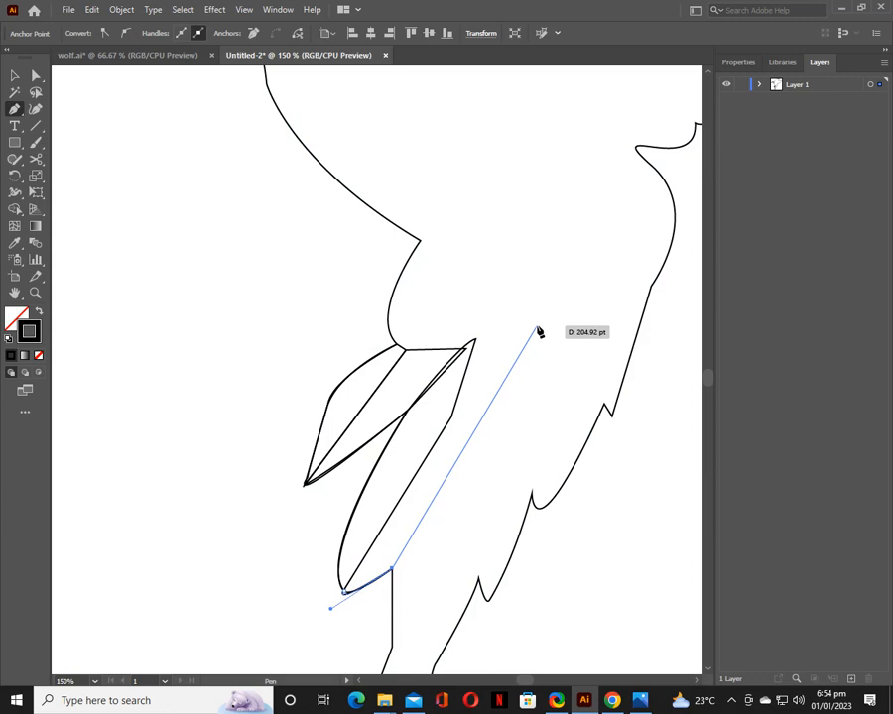
click(537, 328)
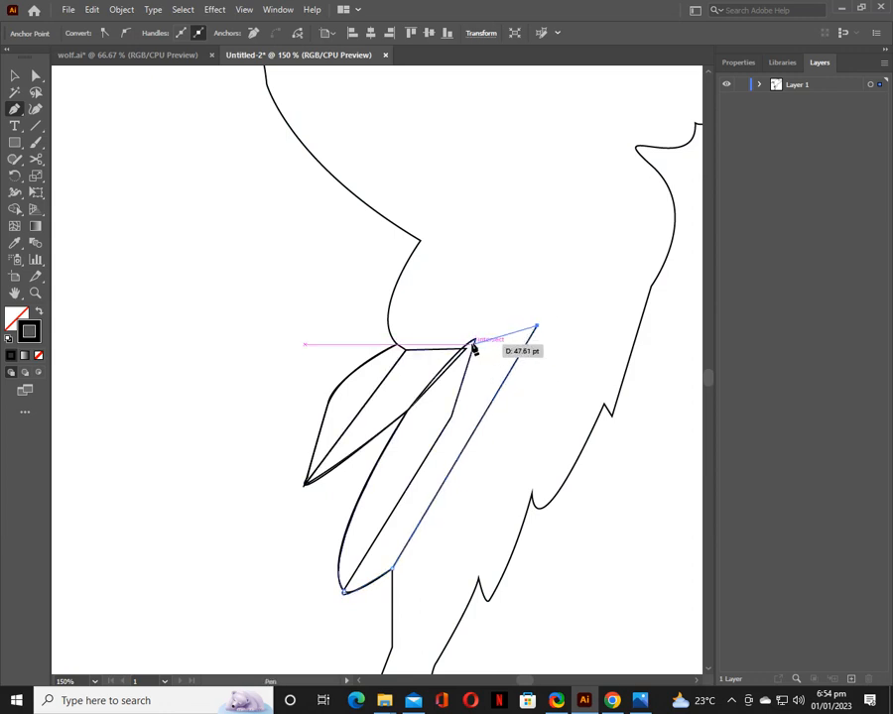
click(473, 343)
click(474, 345)
click(450, 420)
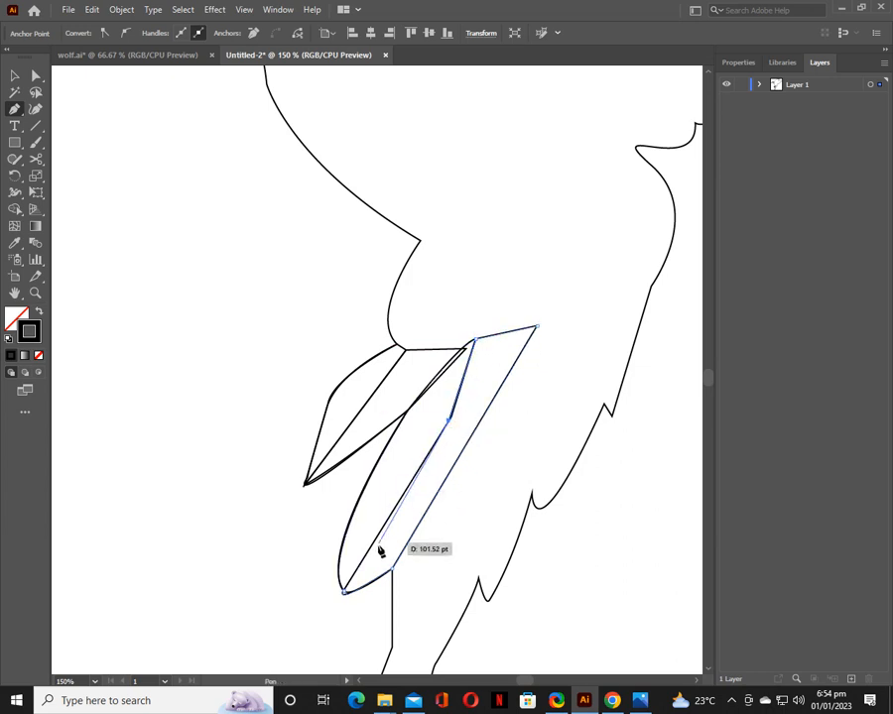
click(344, 594)
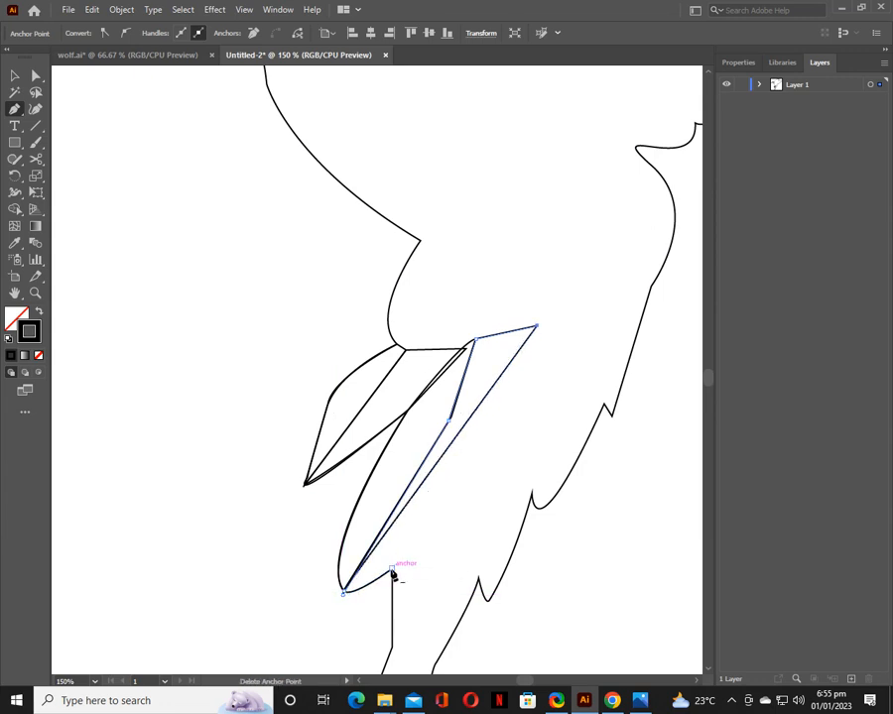
click(393, 573)
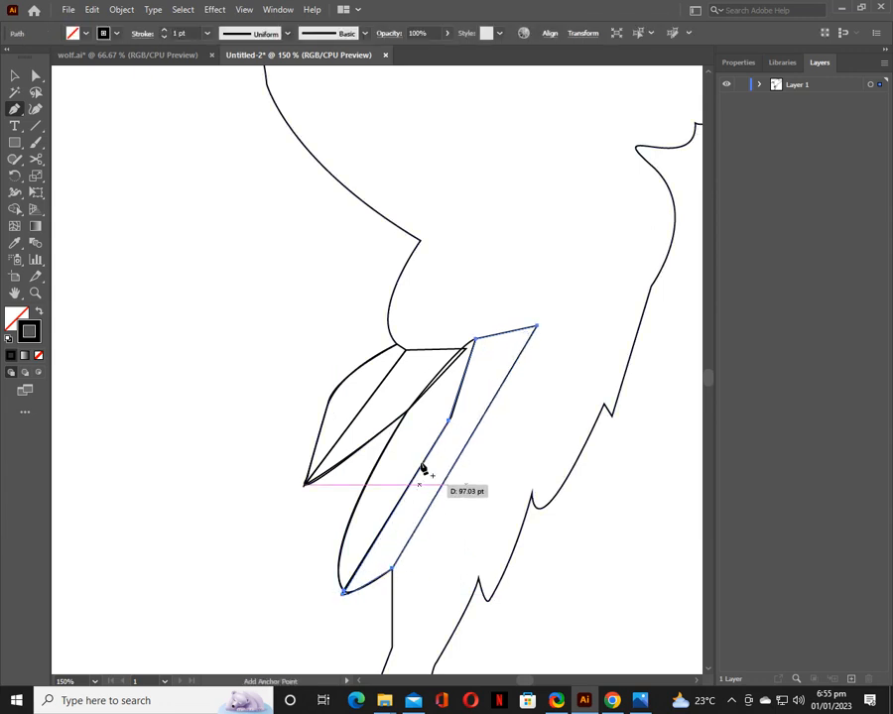
click(345, 595)
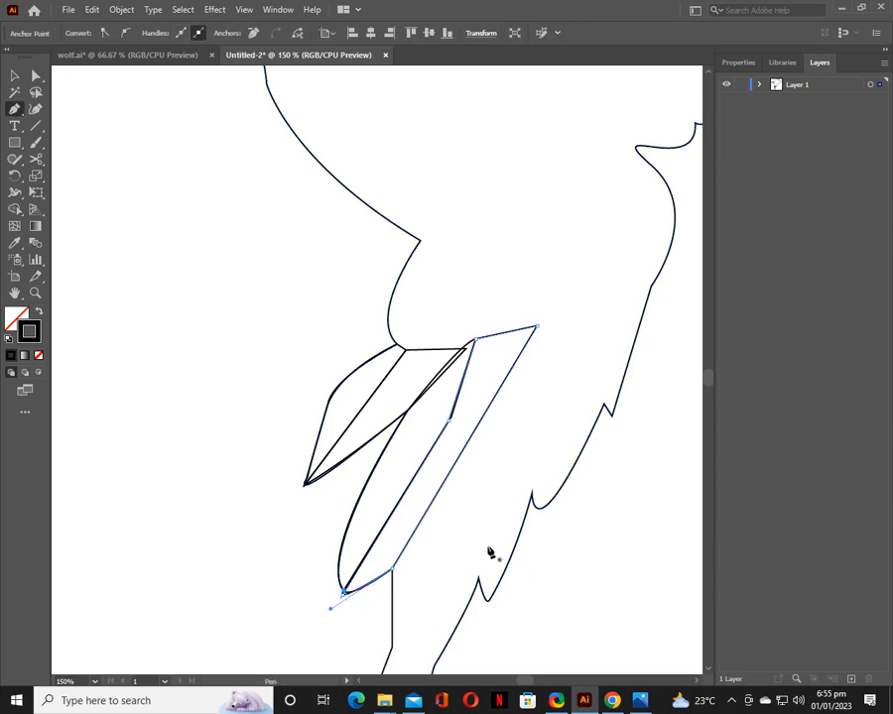